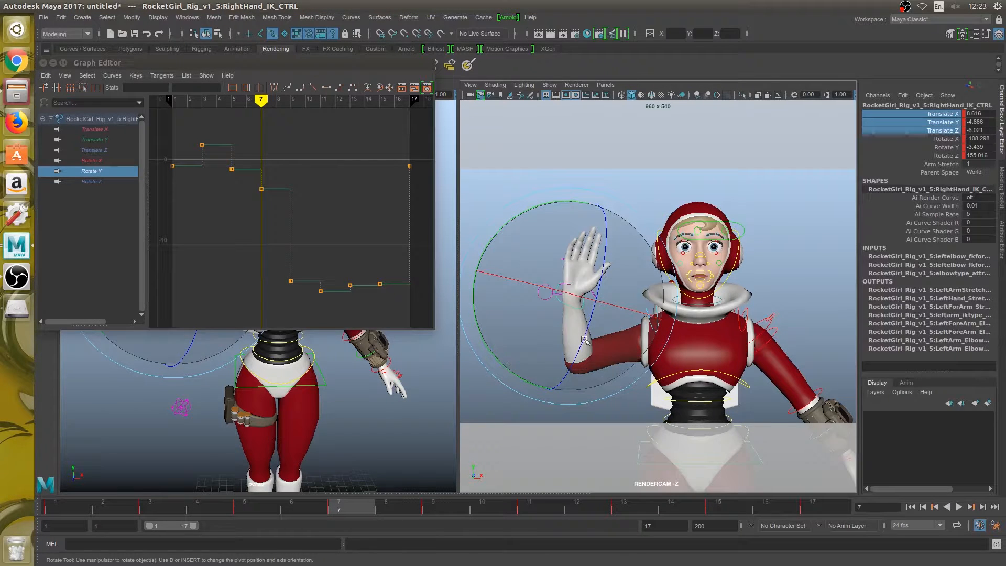
- Set the tangents of all hand control keys across frames 1 to 17 to Auto
left_click(821, 509)
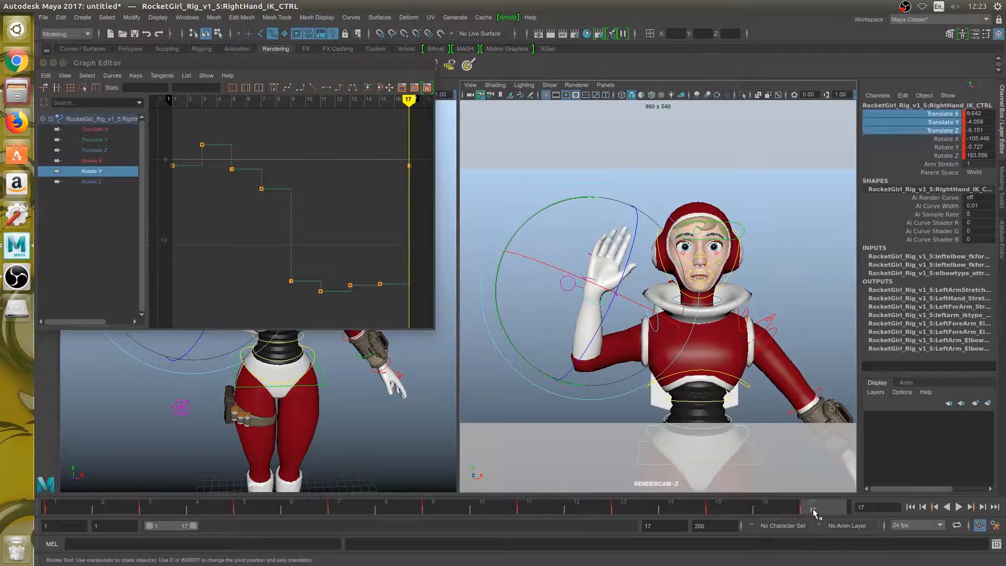
left_click_drag(820, 508, 50, 510, "shift")
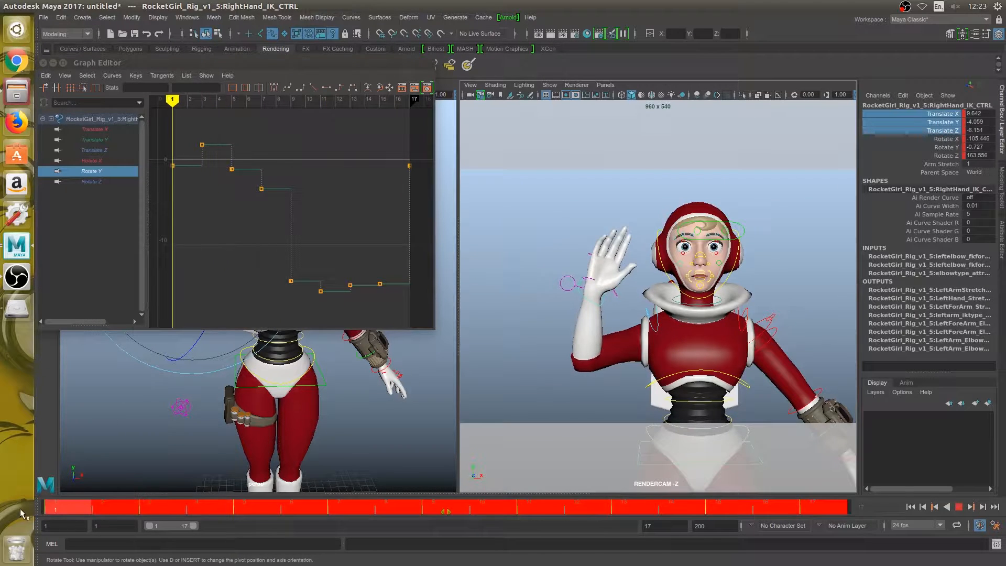
right_click(196, 507)
mouse_move(271, 405)
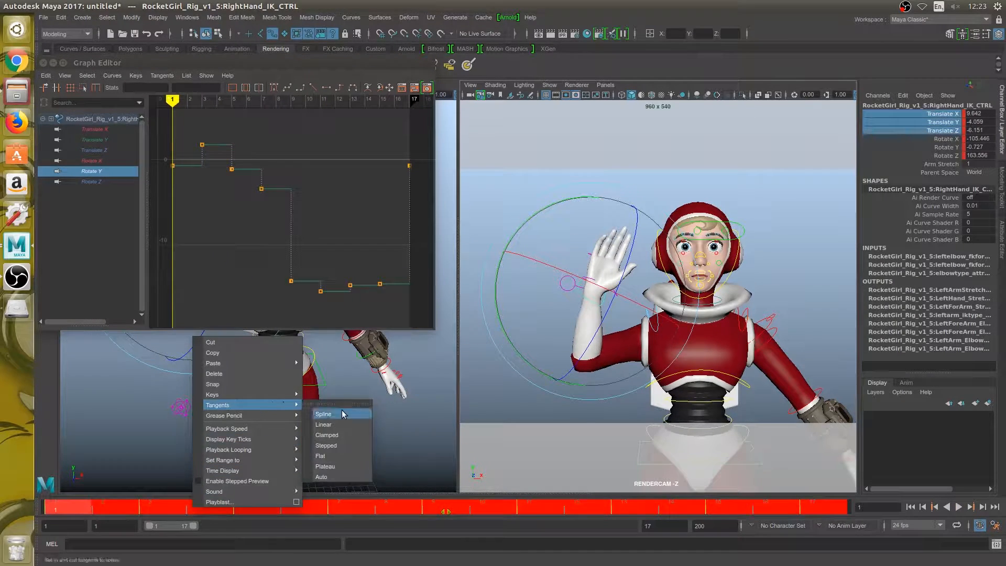
left_click(338, 476)
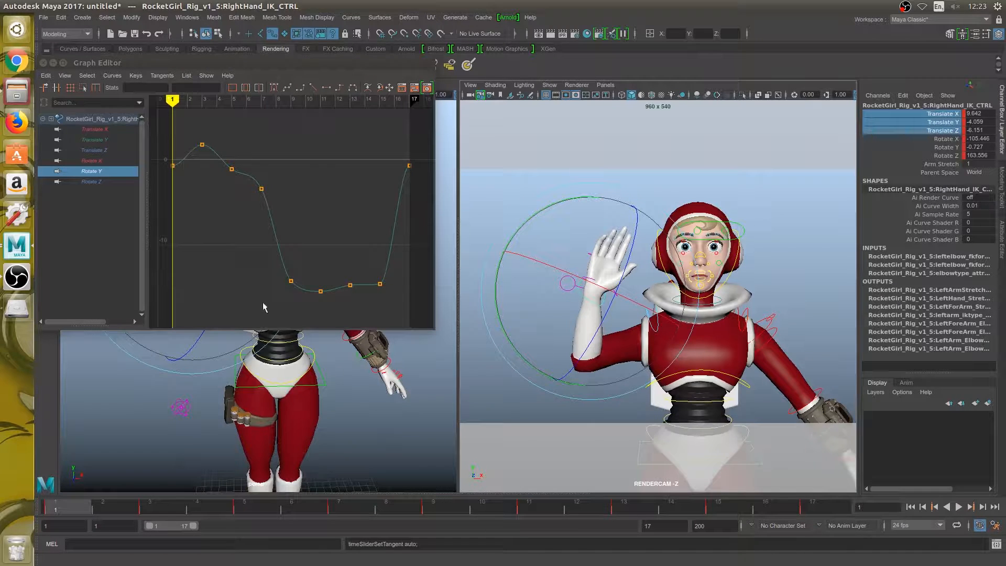
- Play back the waving animation and examine the hand control's Translate X, Y and Z curves, together and individually
left_click(94, 129)
left_click(105, 148, "shift")
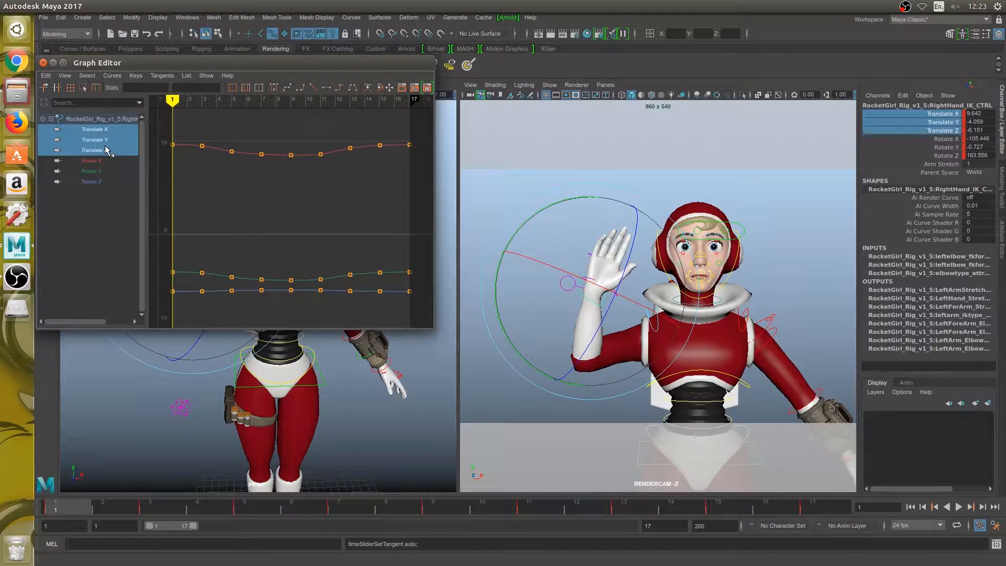
left_click(958, 507)
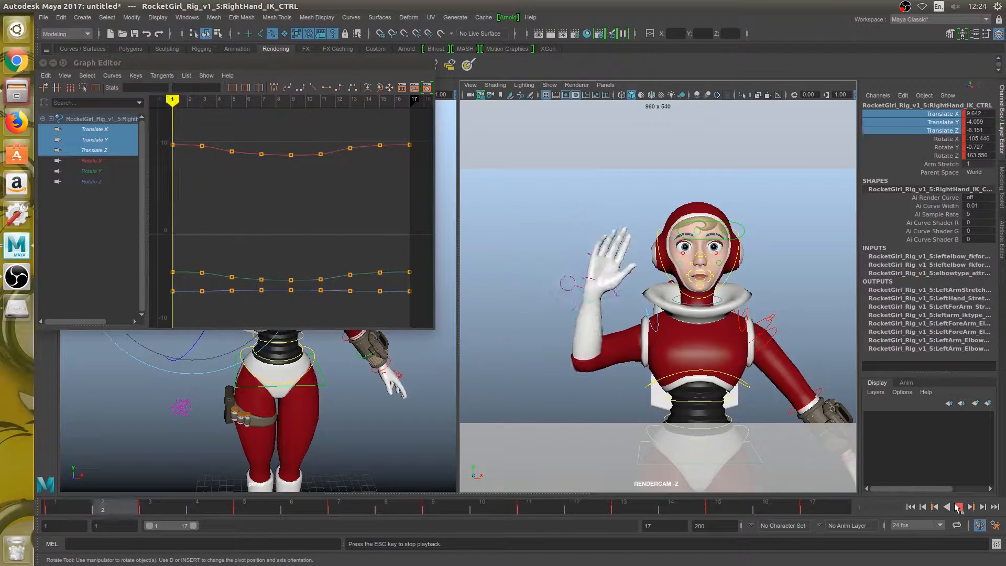
left_click(958, 507)
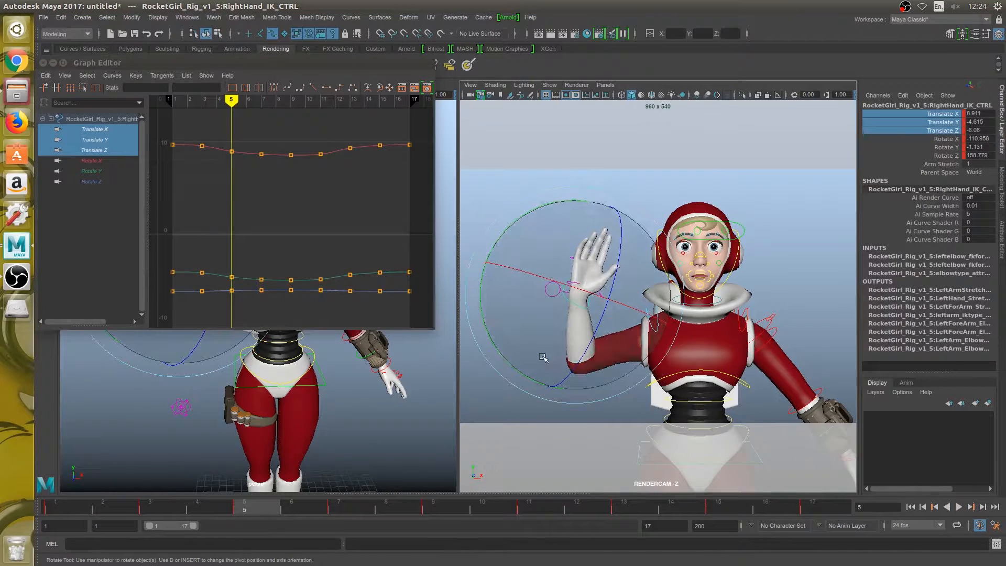
left_click(100, 130)
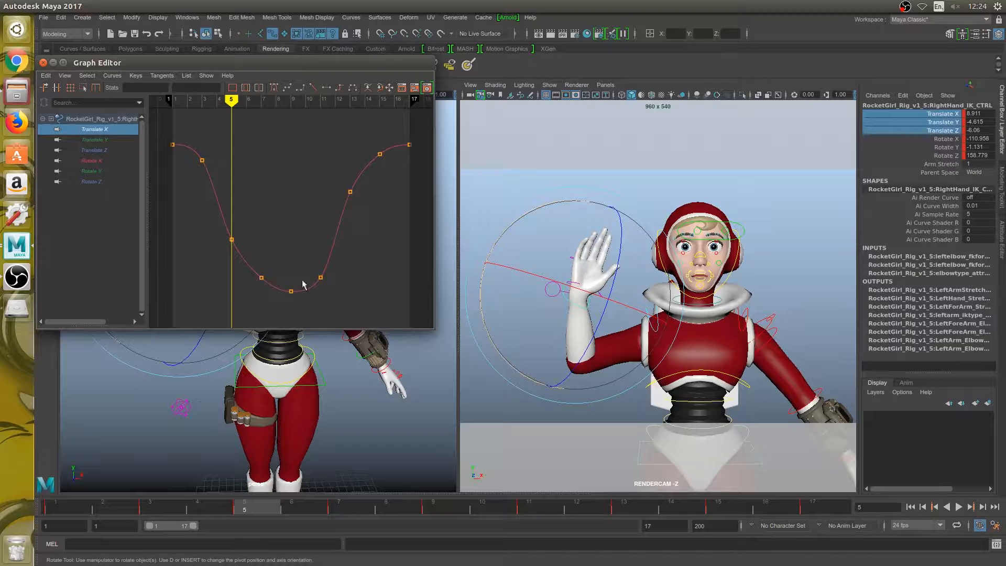
left_click(109, 140)
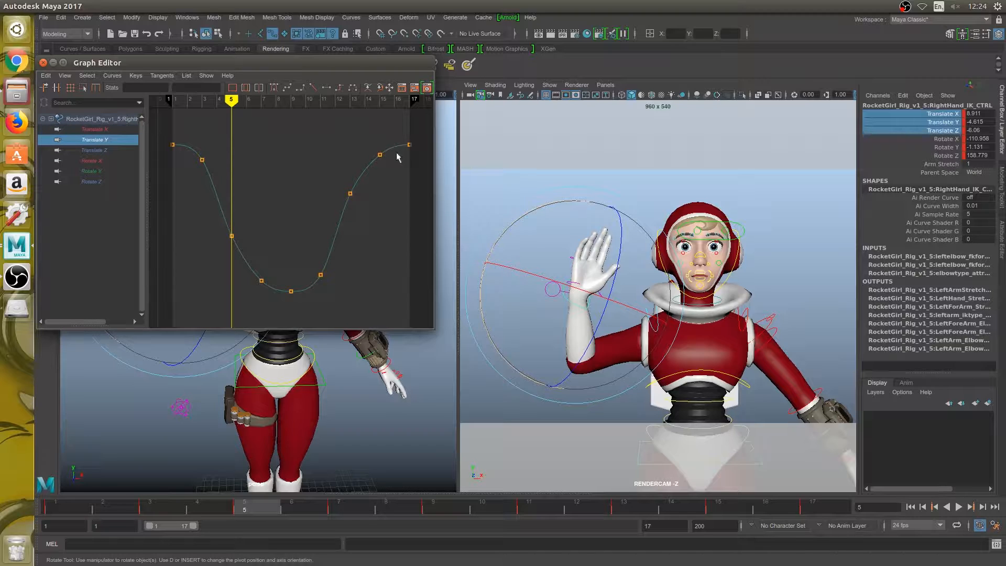
left_click(121, 151)
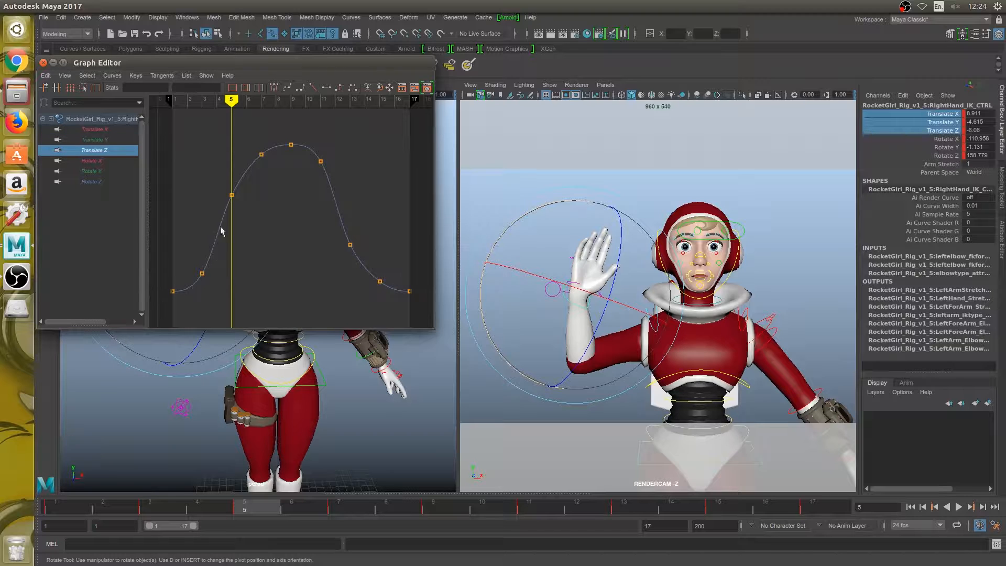
- Lower the Rotate X key at frame 5 to about -112.4
left_click(101, 160)
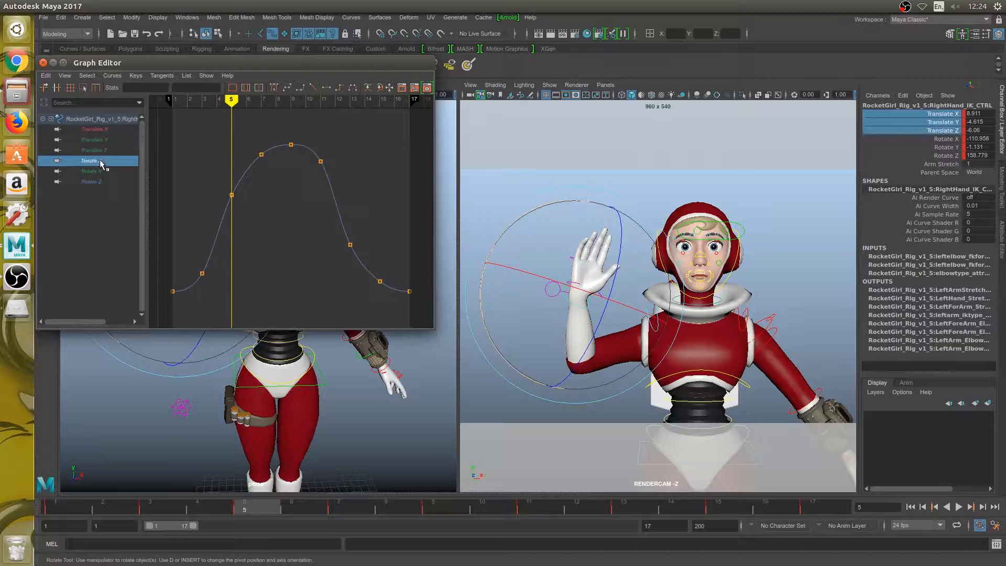
left_click(237, 276)
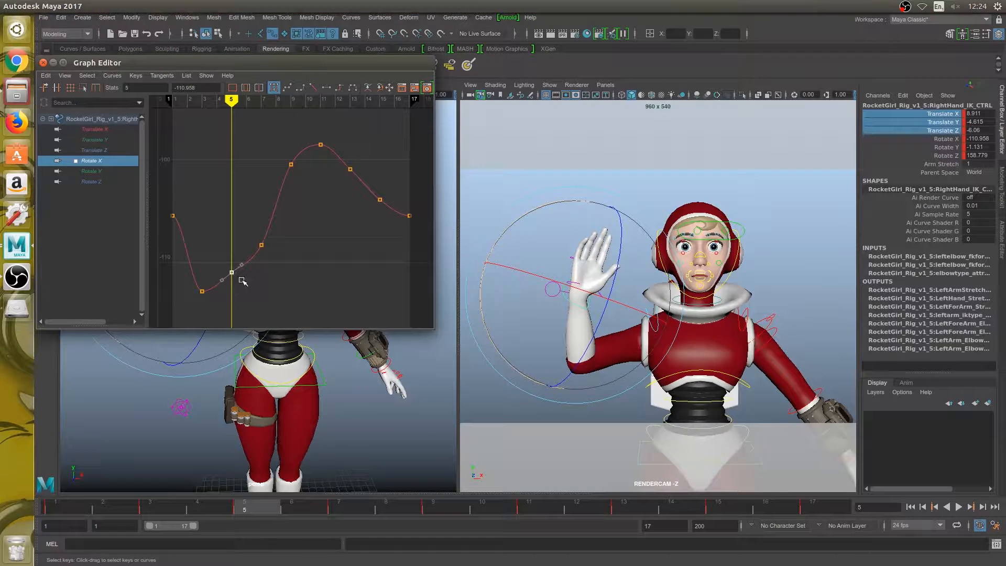
middle_click_drag(243, 280, 245, 302)
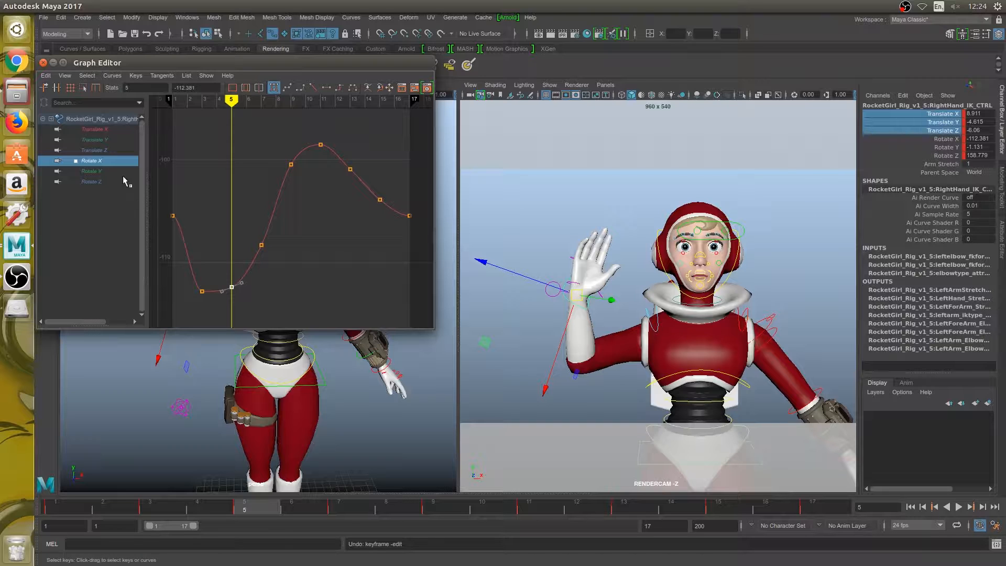
- Raise the Rotate Y key at frame 5 to 1 to smooth the curve
left_click(111, 173)
left_click_drag(240, 182, 241, 183)
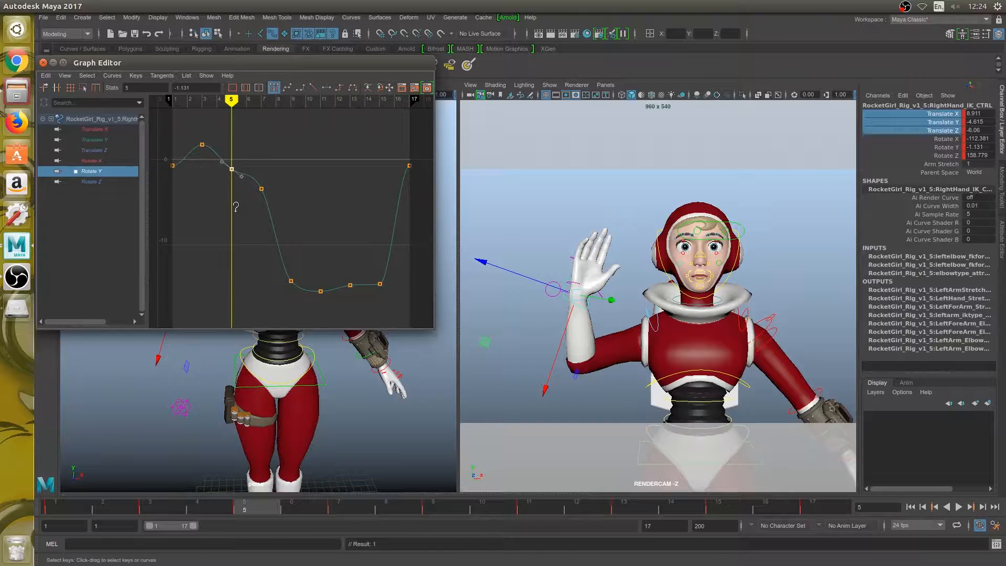
mouse_move(235, 209)
middle_mouse_down()
mouse_move(235, 185)
mouse_move(237, 205)
mouse_move(237, 192)
middle_mouse_up()
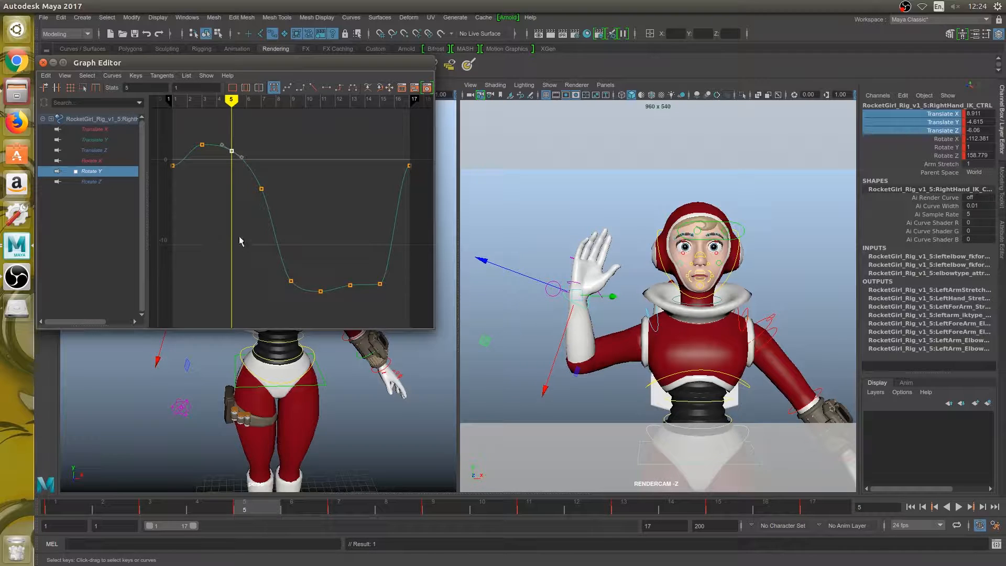
- Raise the Rotate Y key at frame 15 to about -10.9 to round out the curve's trough
left_click_drag(232, 99, 347, 134)
left_click_drag(337, 268, 367, 308)
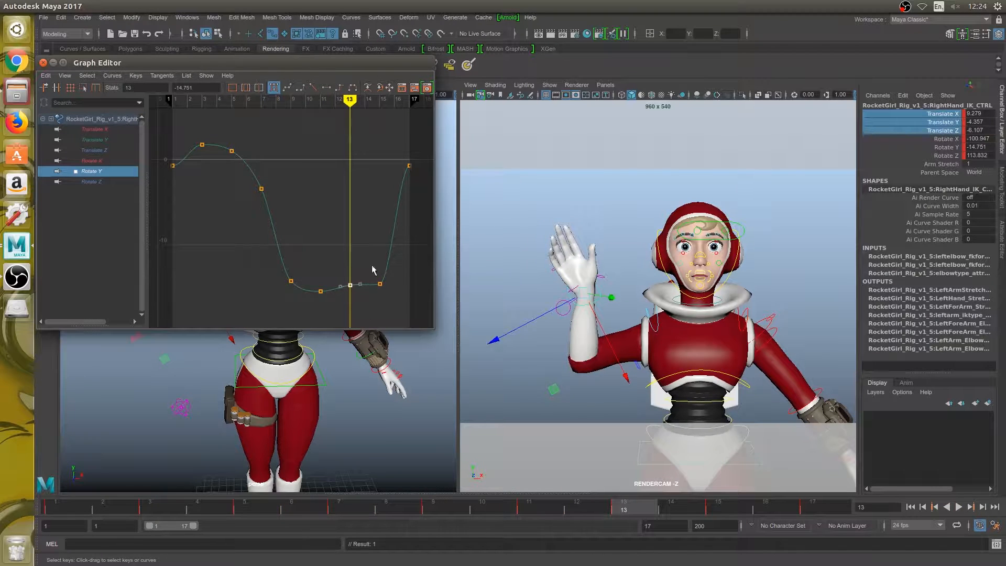
left_click_drag(349, 100, 379, 110)
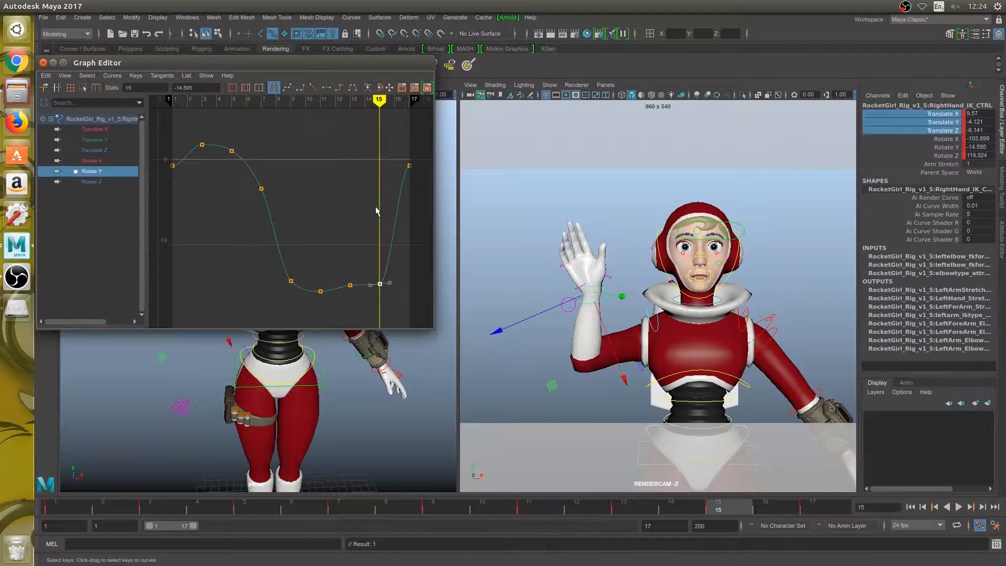
middle_click_drag(386, 244, 388, 208, "shift")
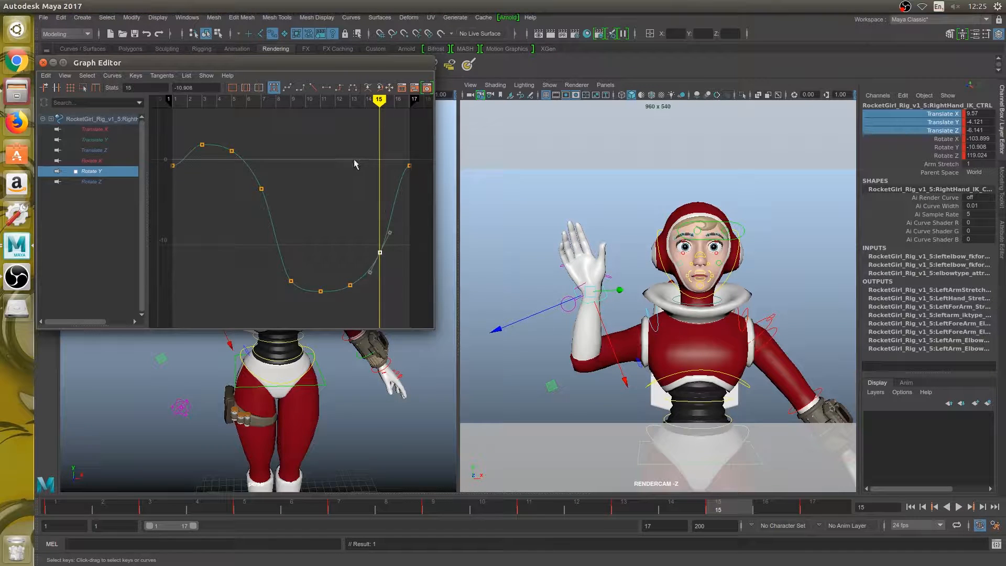
- Play the animation, stop it and give the first and last Rotate Y keys linear tangents
left_click_drag(160, 157, 188, 183)
key("alt+v")
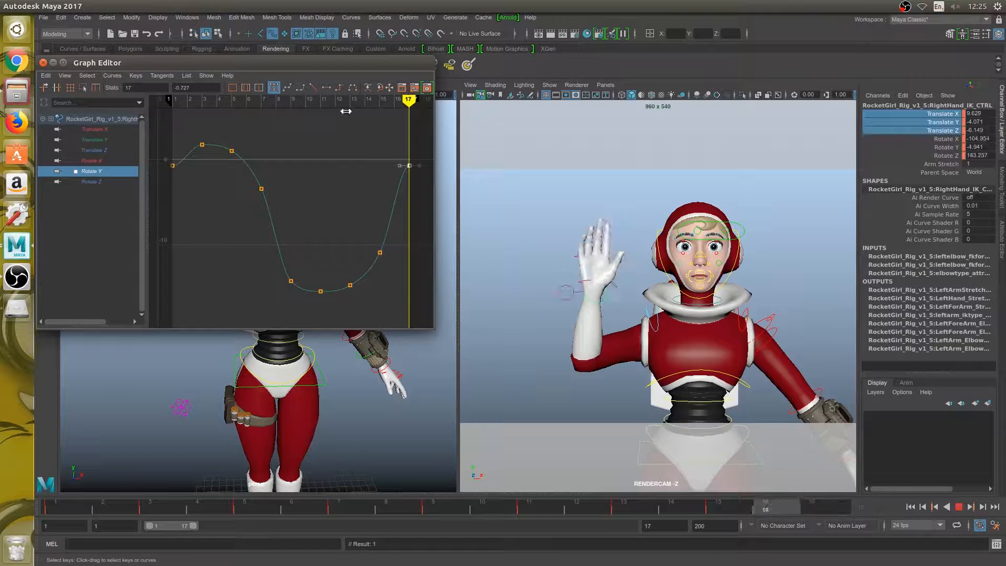
key("alt+v")
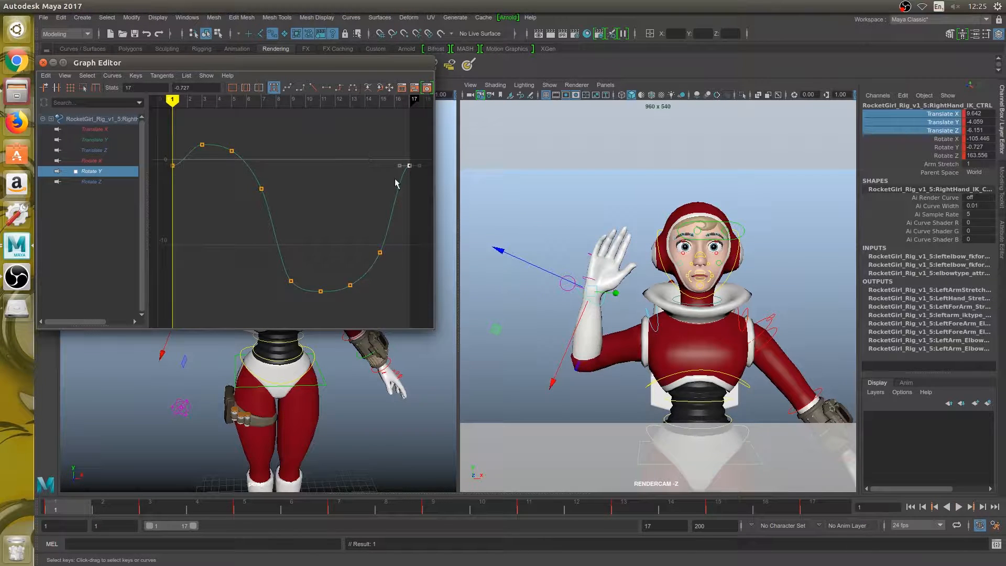
left_click(313, 87)
left_click_drag(187, 180, 187, 180)
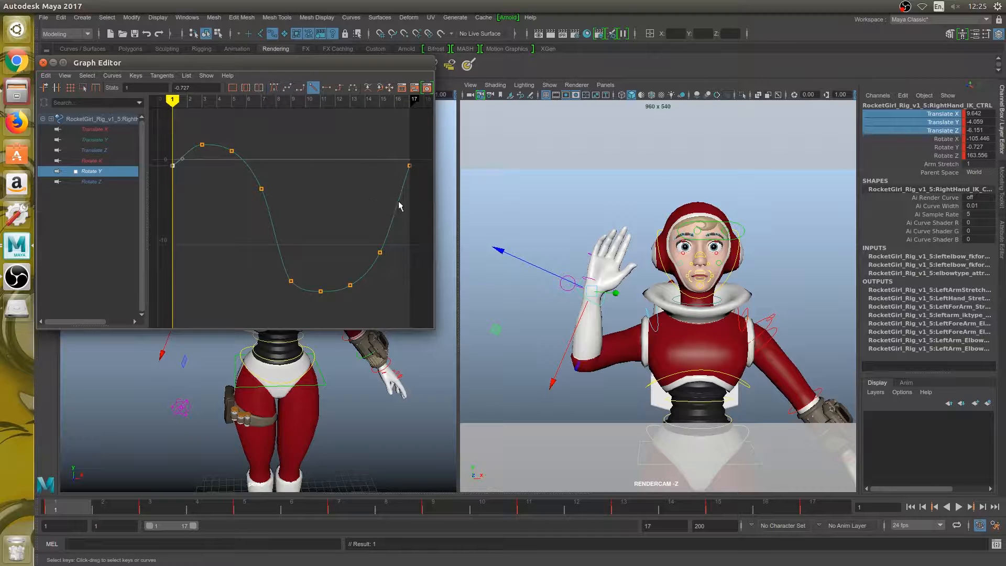
left_click_drag(218, 136, 248, 173)
left_click(315, 157)
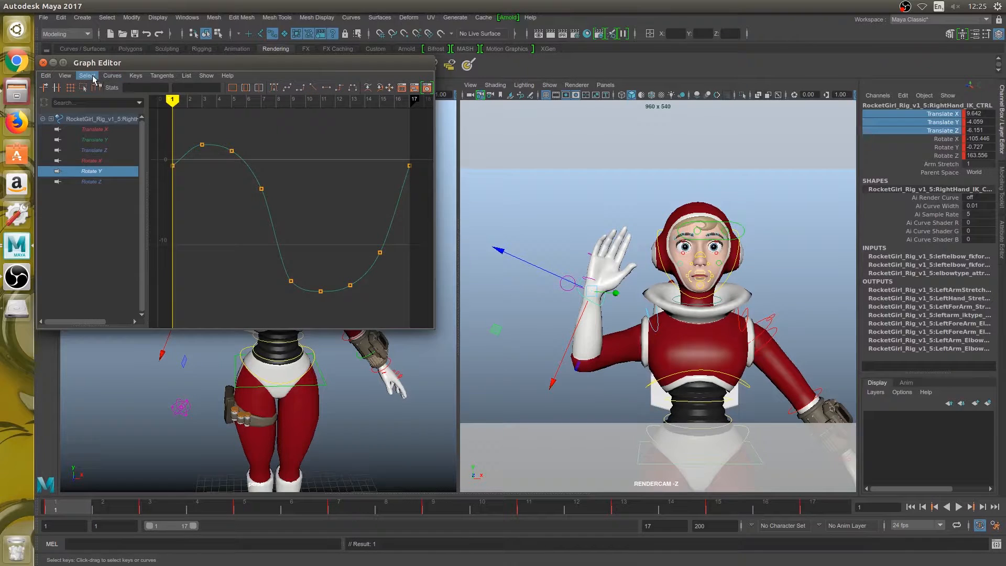
- Set the Post Infinity of the whole Rotate Y curve to Cycle
left_click(111, 76)
left_click_drag(226, 162, 347, 260)
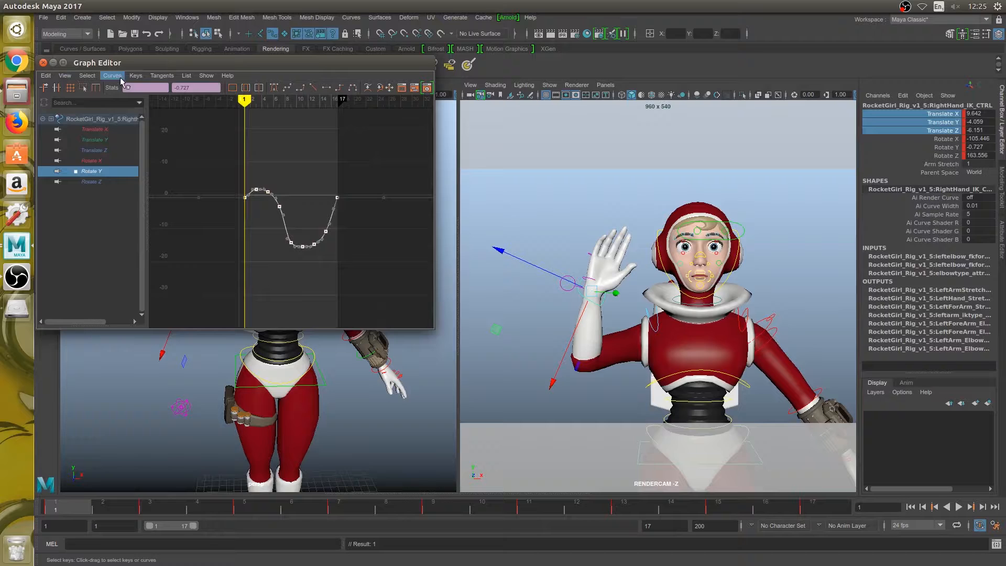
left_click(121, 77)
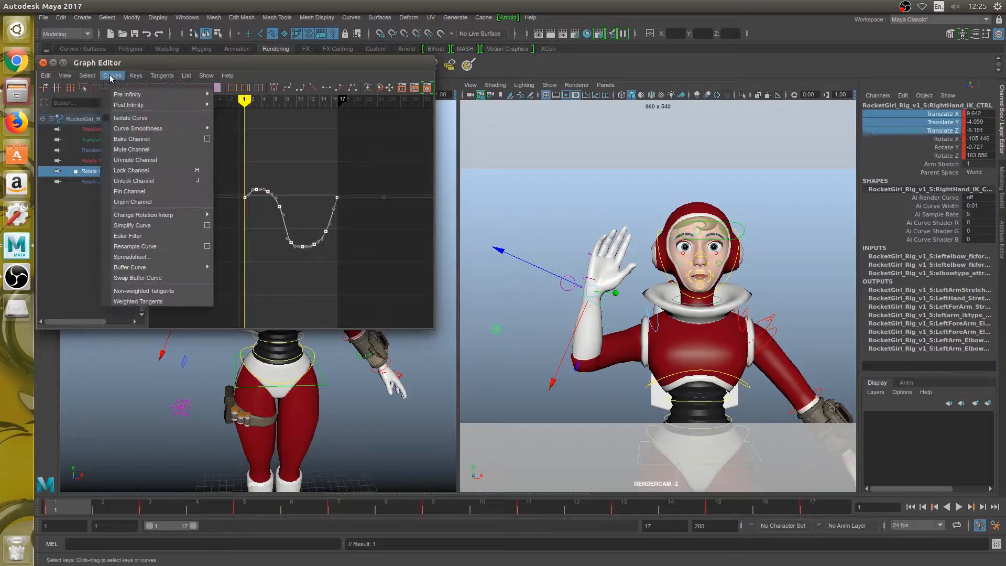
mouse_move(157, 104)
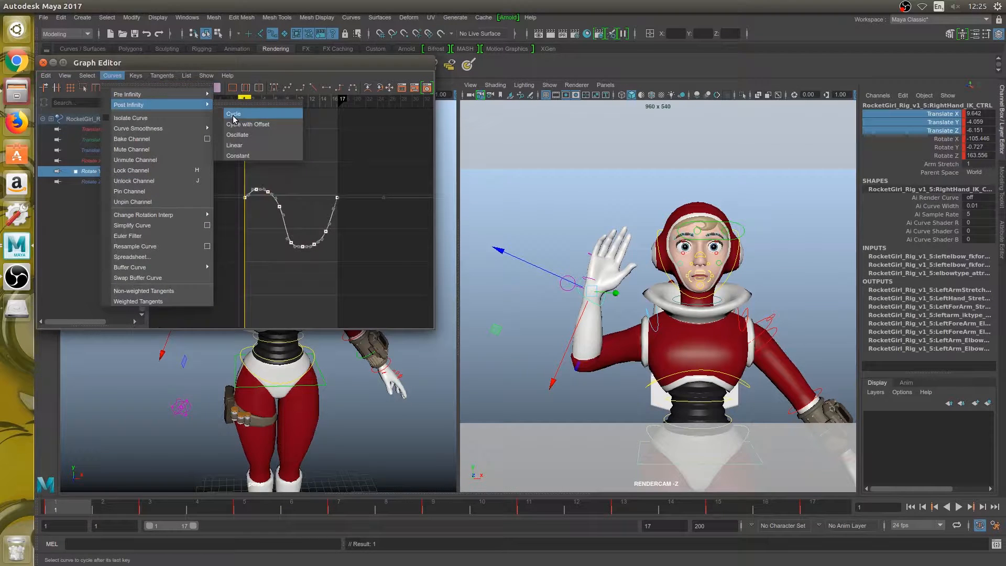
left_click(233, 114)
- Shift and extend the playback range to frames 7 to 47 to view the Rotate Y curve beyond its last key
left_click_drag(306, 173, 364, 219)
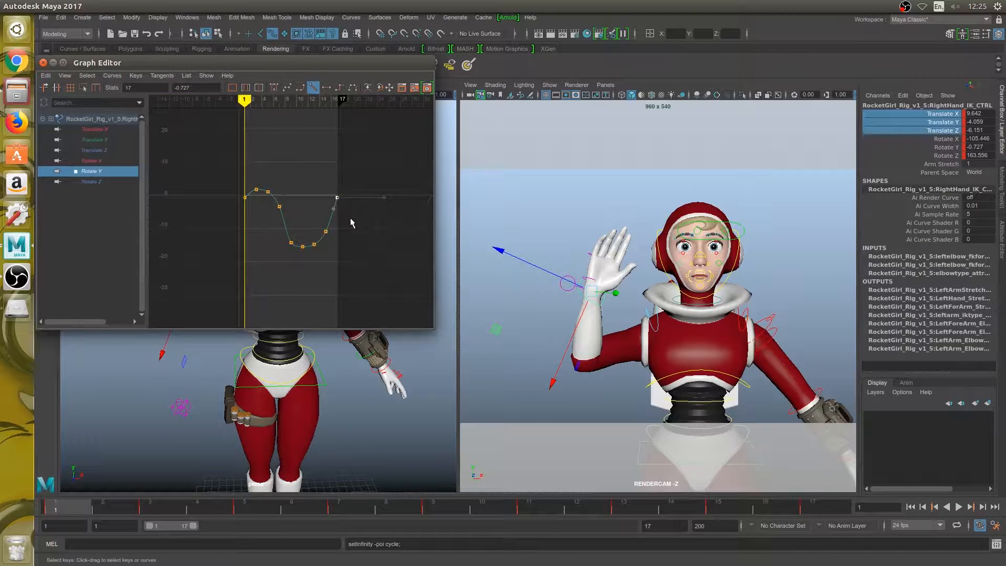
key("f")
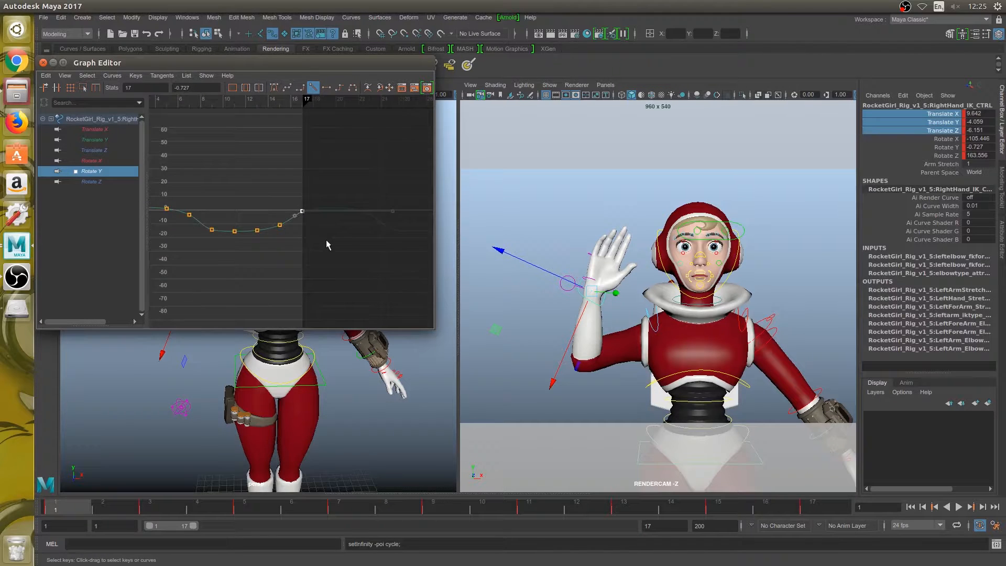
mouse_move(194, 526)
left_mouse_down()
mouse_move(231, 526)
mouse_move(207, 526)
left_mouse_up()
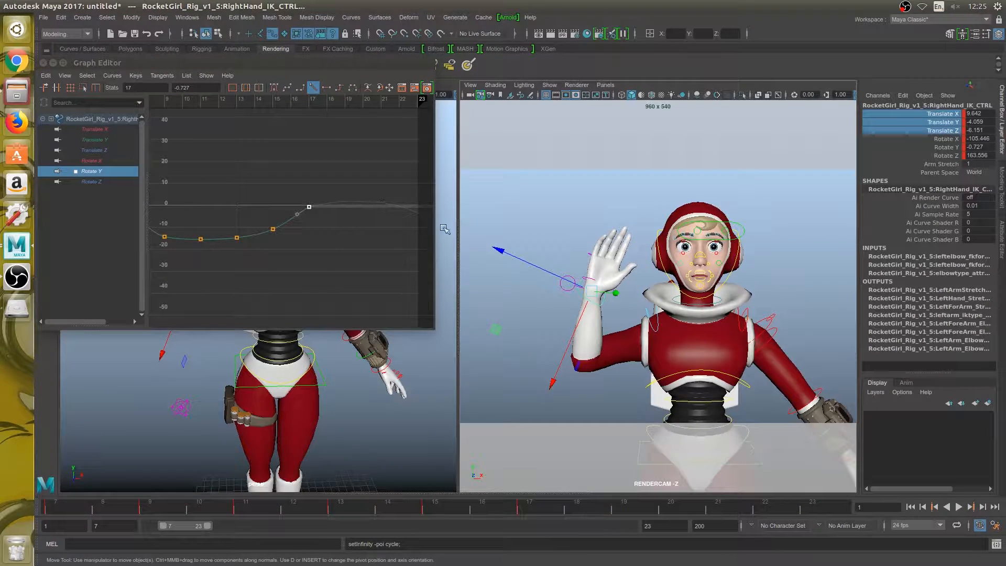
left_click_drag(207, 526, 265, 526)
scroll(285, 228, "down", 5)
scroll(307, 228, "up", 5)
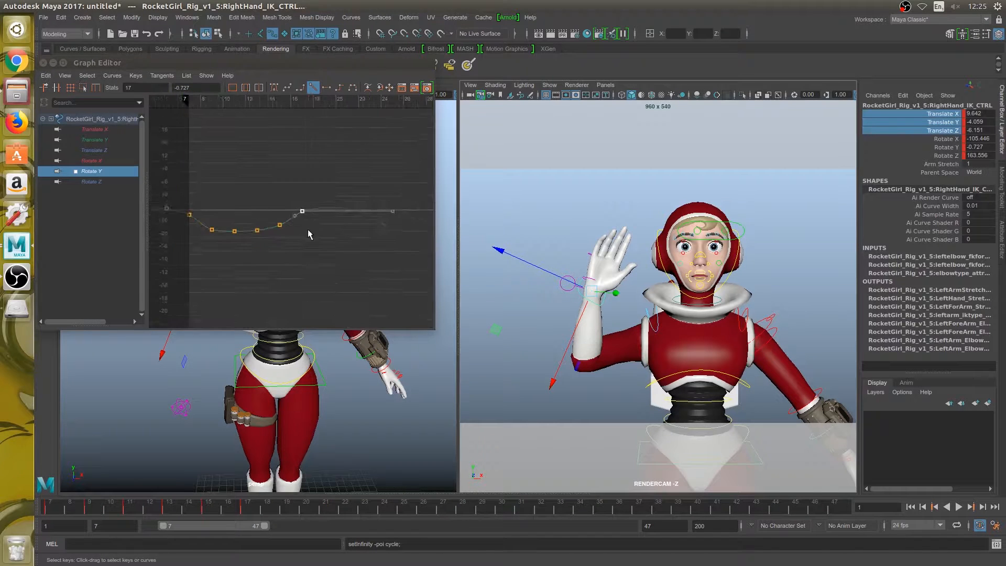
- Try flat tangents on the Rotate Y keys at frames 17 and 1
left_click(296, 170)
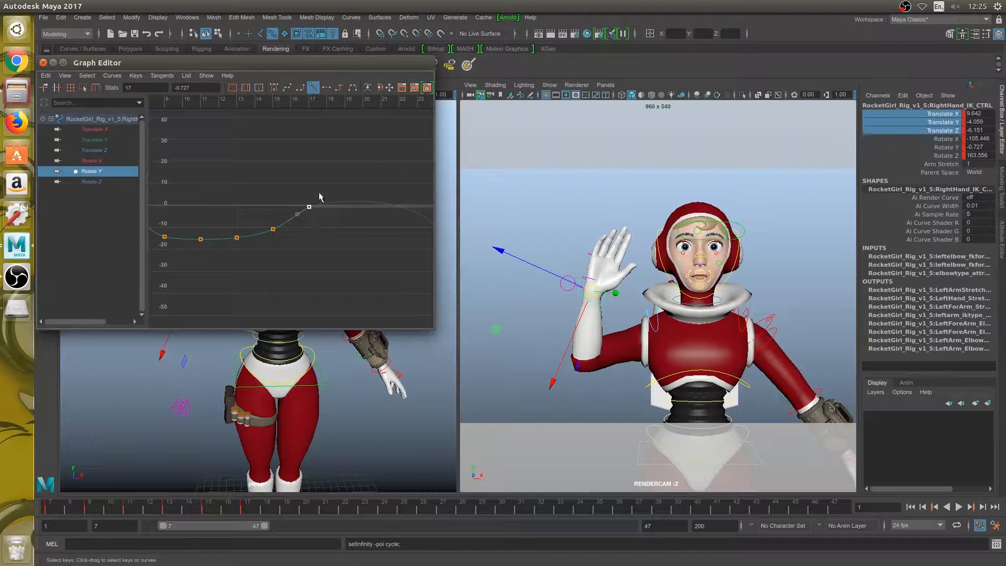
left_click(326, 88)
left_click(300, 153)
scroll(271, 223, "down", 4)
scroll(226, 208, "up", 2)
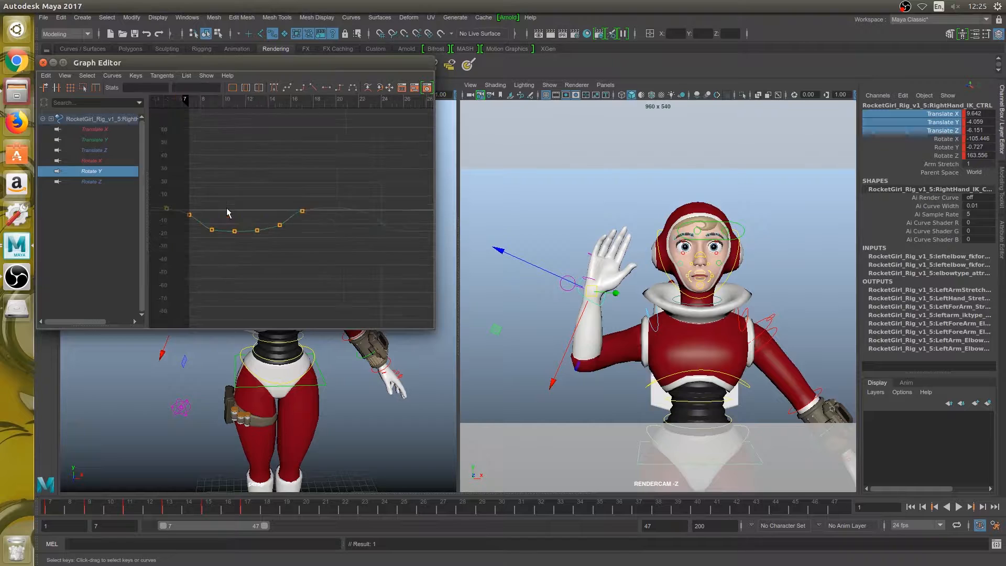
scroll(226, 208, "down", 4)
left_click_drag(212, 206, 225, 221)
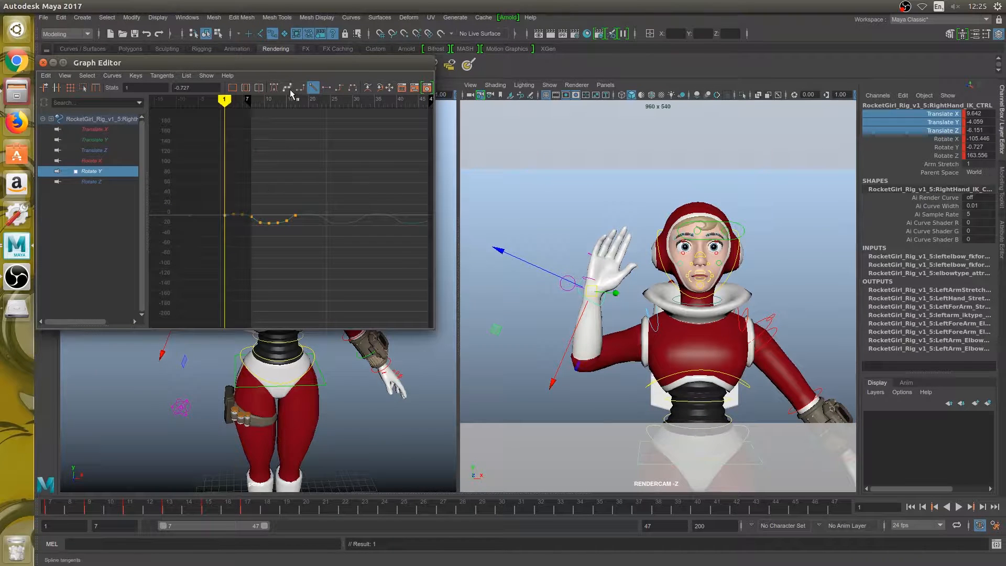
left_click(325, 88)
scroll(294, 230, "up", 5)
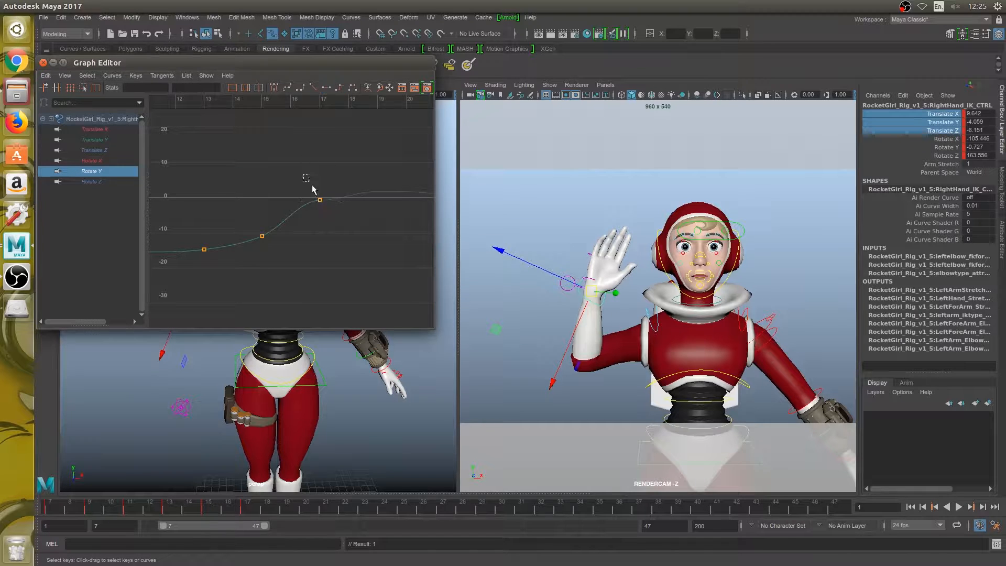
- Change the Rotate Y keys at frames 1 and 17 back to linear tangents and check the curve's looping transition
scroll(229, 215, "down", 5)
left_click_drag(180, 205, 190, 226)
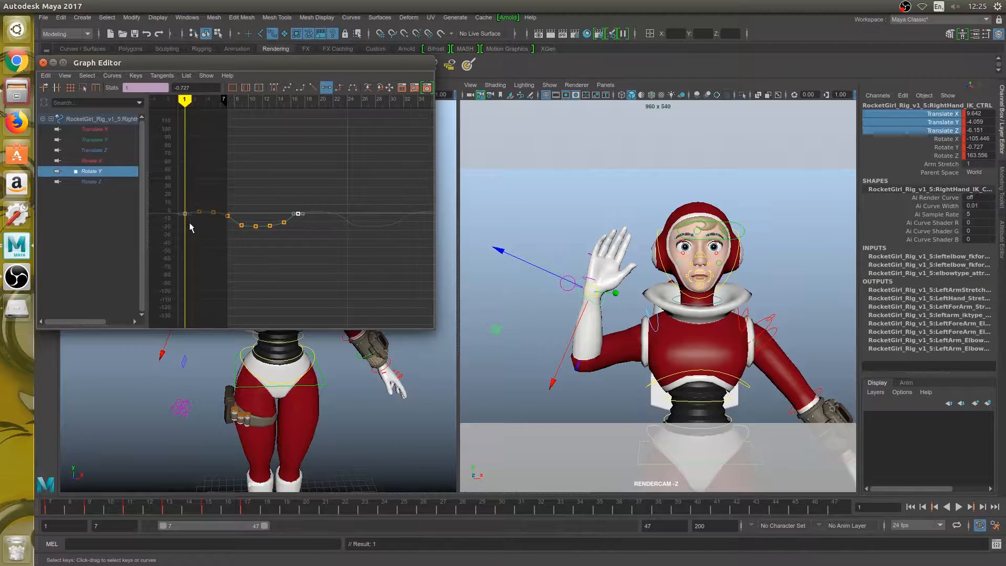
scroll(317, 152, "up", 8)
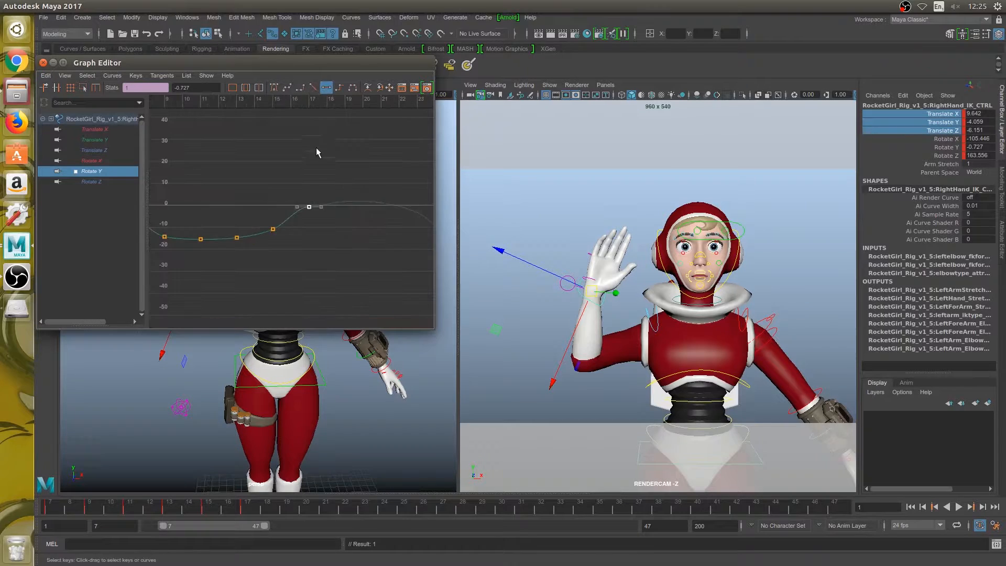
left_click(312, 87)
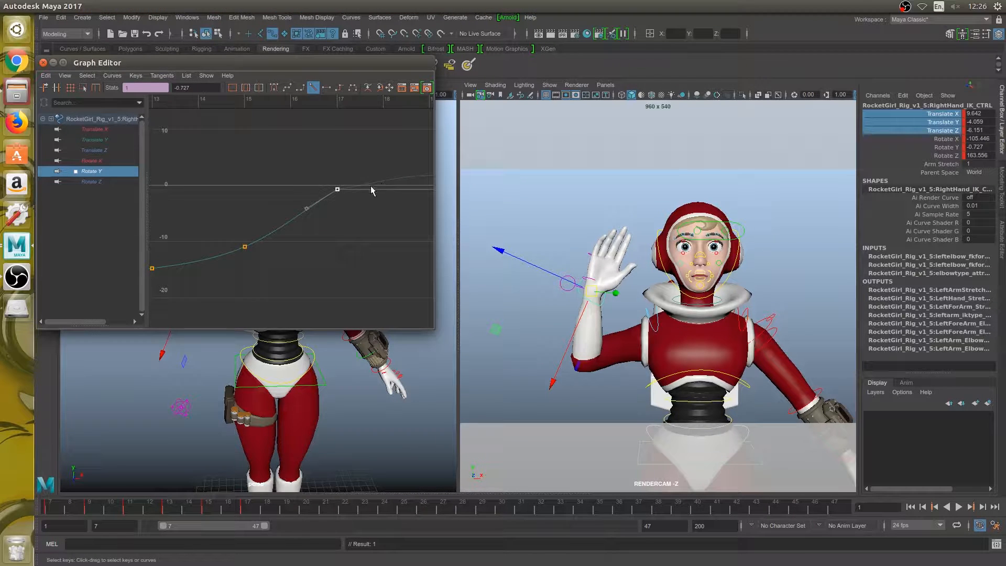
scroll(370, 188, "down", 6)
scroll(348, 204, "up", 4)
scroll(335, 209, "down", 2)
middle_click_drag(272, 200, 397, 216, "alt")
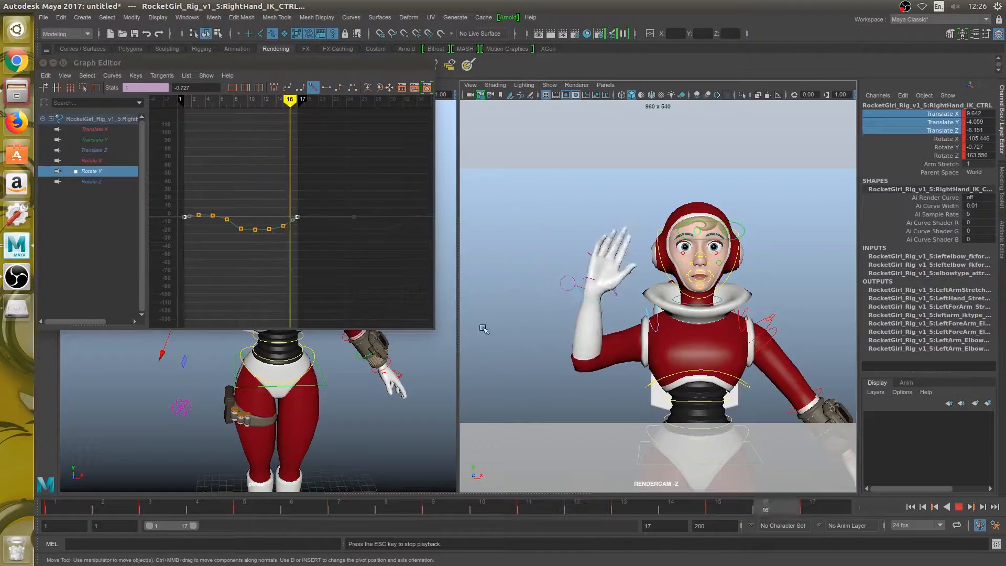
- Switch the Graph Editor to the hand control's Rotate Z curve and select its key at frame 5
left_click(102, 171)
left_click(98, 181)
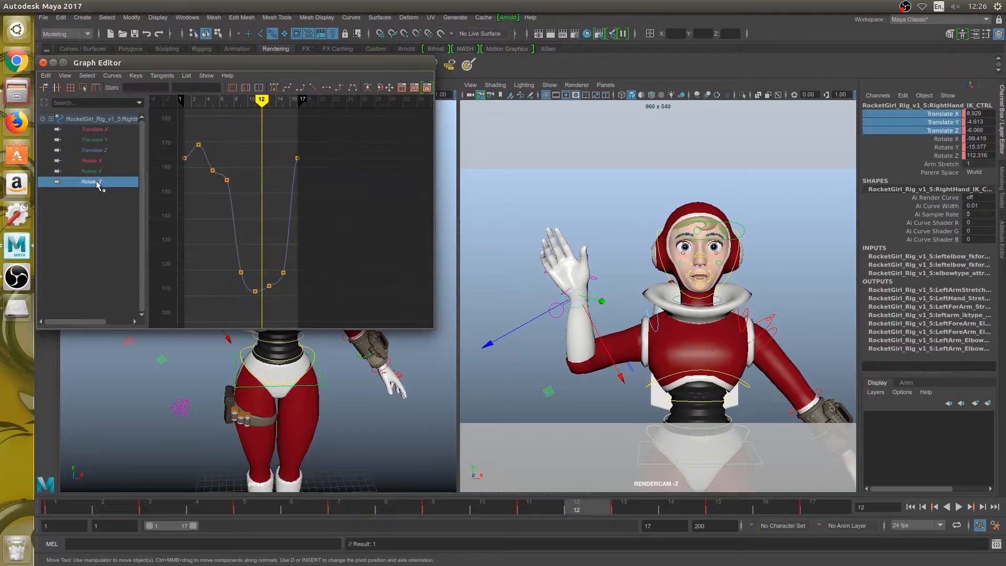
left_click(212, 170)
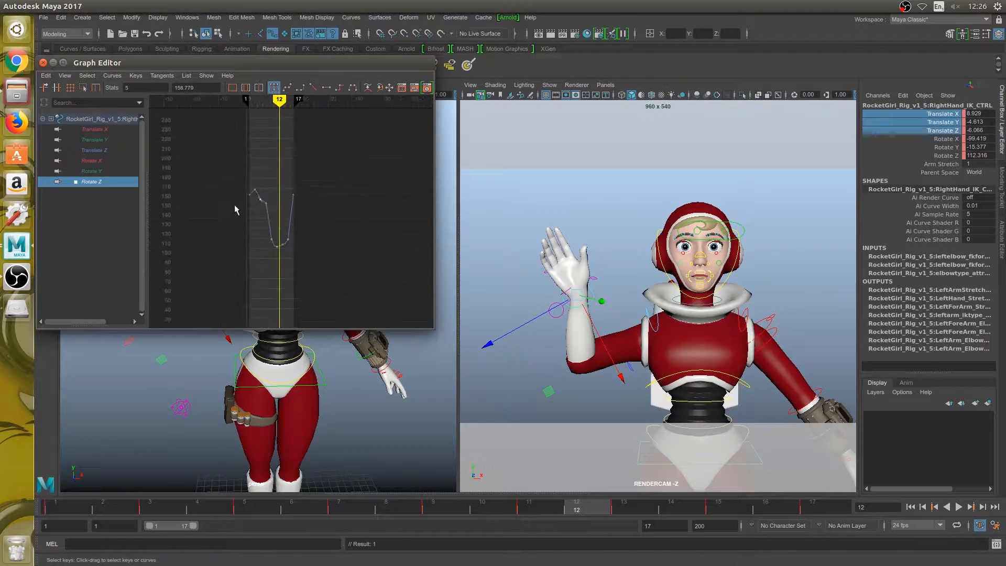
middle_click_drag(217, 252, 292, 260, "alt")
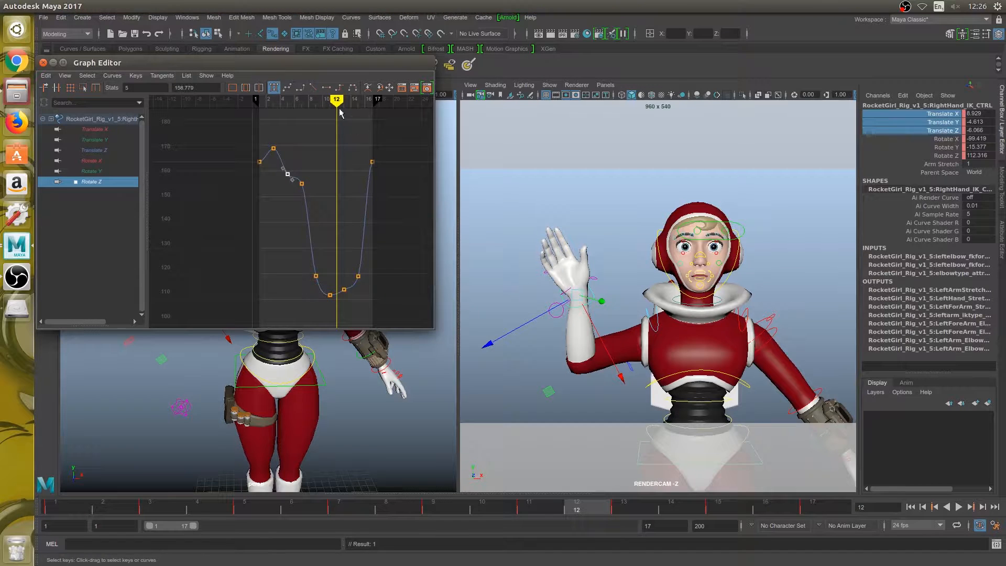
- Try moving the Rotate Z key at frame 15 and undo the move
left_click_drag(337, 101, 358, 103)
left_click_drag(347, 241, 371, 284)
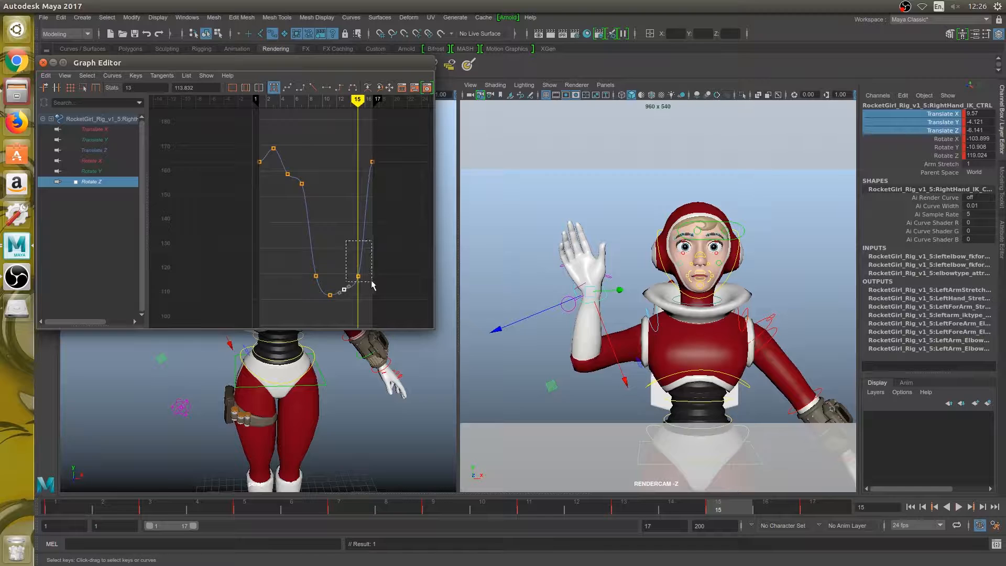
middle_click_drag(371, 277, 373, 268, "shift")
key("ctrl+z")
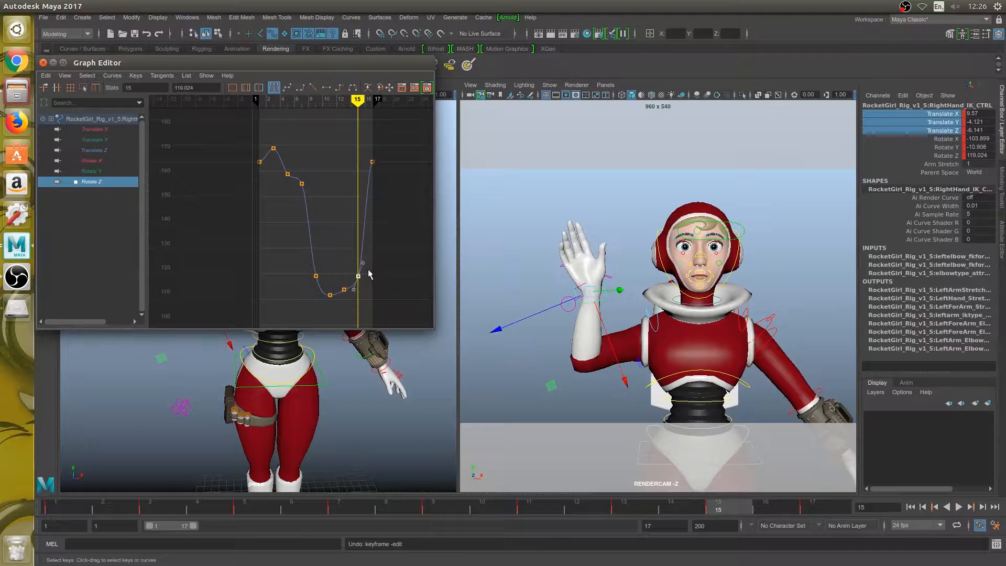
- Lower the Rotate Z key at frame 13 to about 111.7 and play the animation
left_click_drag(356, 102, 343, 103)
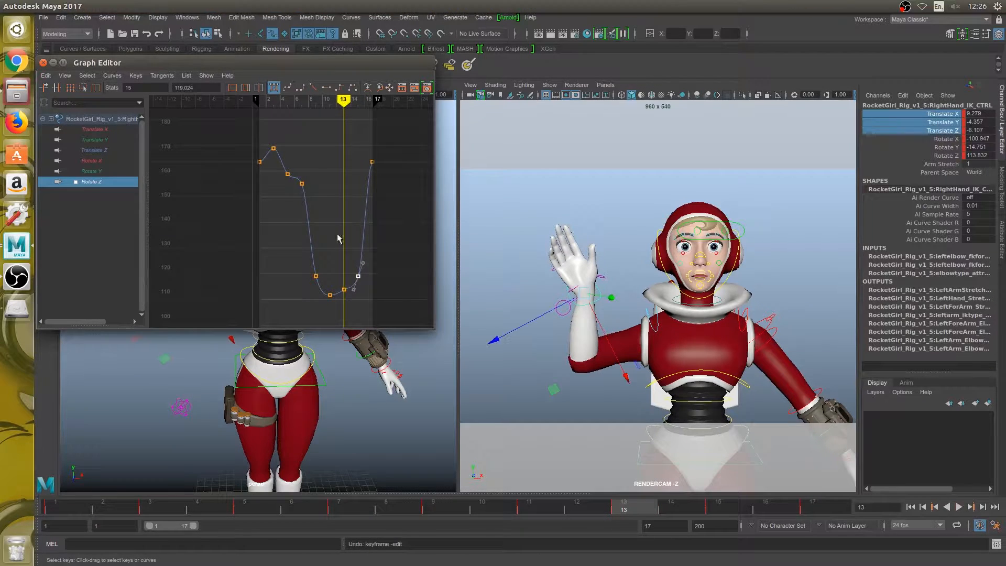
left_click(344, 289)
middle_click_drag(349, 292, 350, 304, "shift")
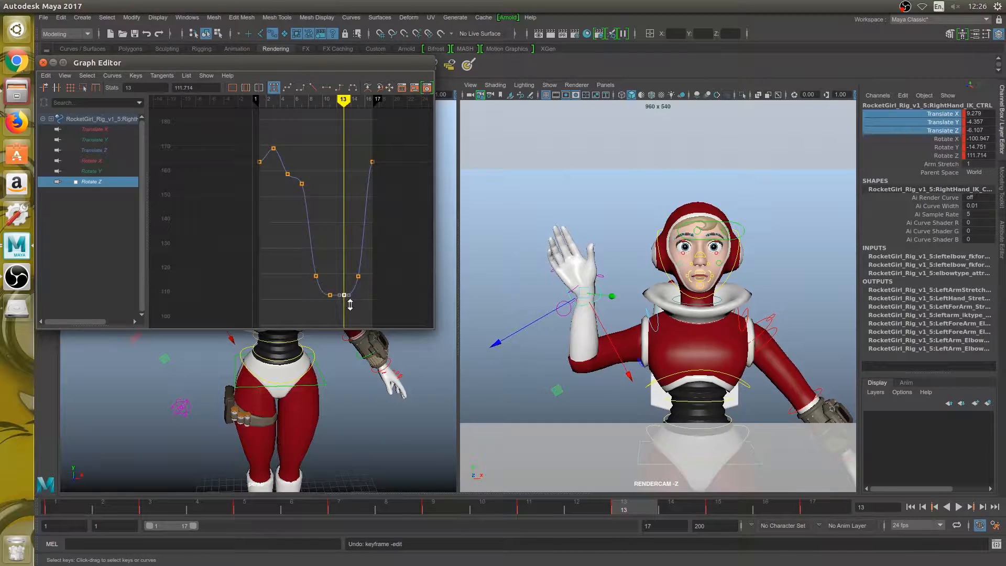
key("alt+v")
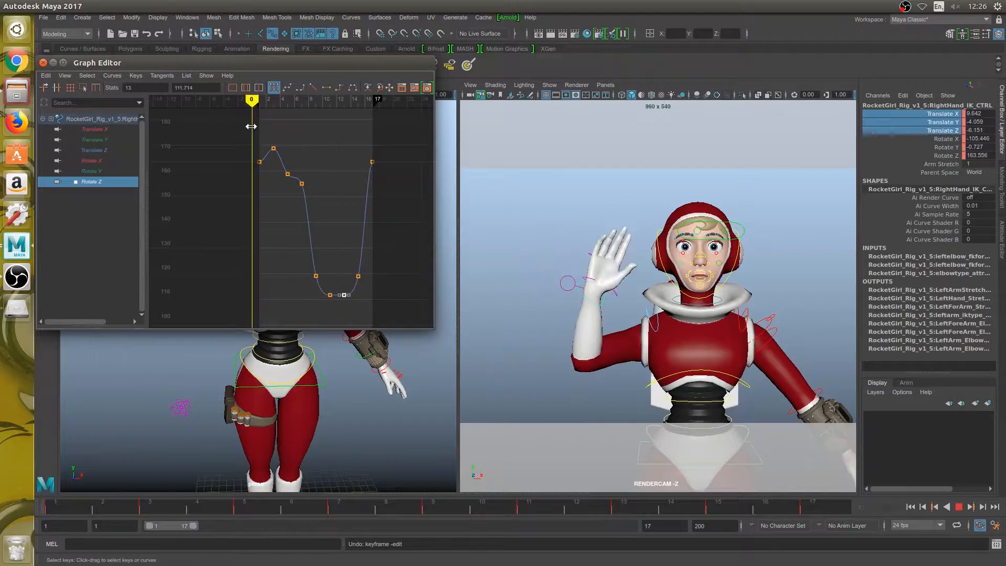
- Try raising the Rotate Z key at frame 5 to about 170.6 and 177.4, undoing each attempt
left_click_drag(275, 122, 287, 121)
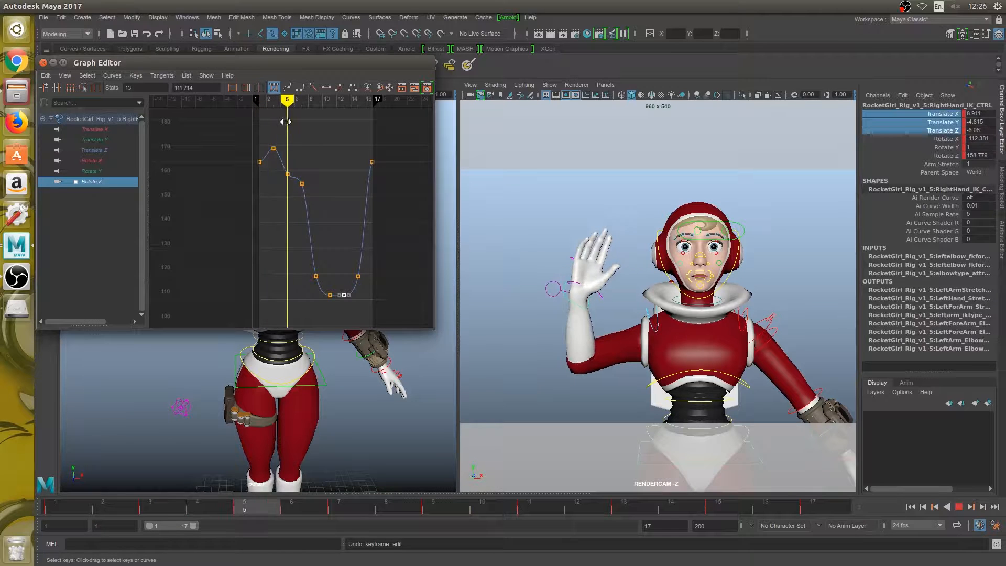
left_click_drag(273, 166, 294, 182)
middle_click_drag(291, 193, 296, 162, "shift")
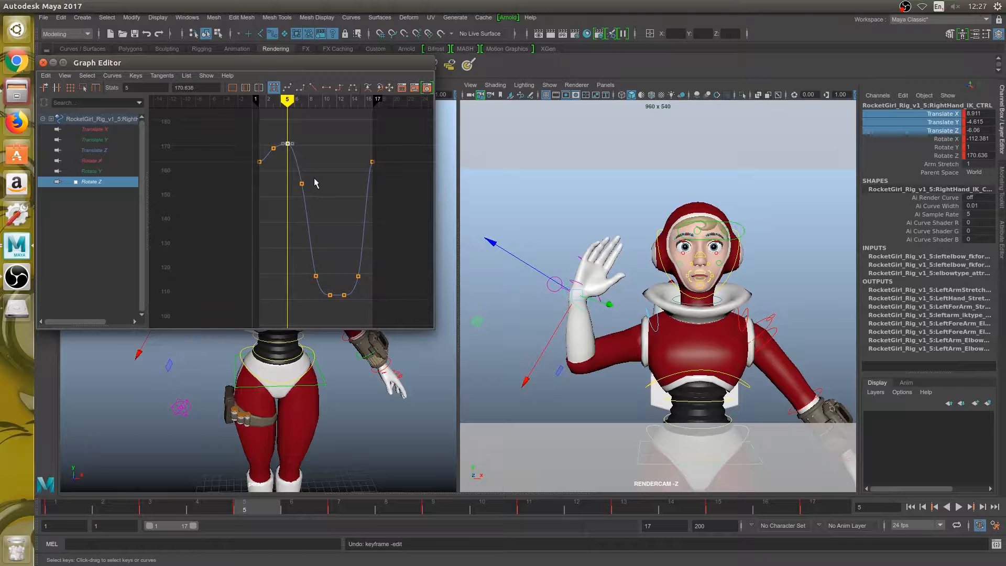
key("ctrl+z")
key("ctrl+z")
middle_click_drag(294, 182, 297, 134, "shift")
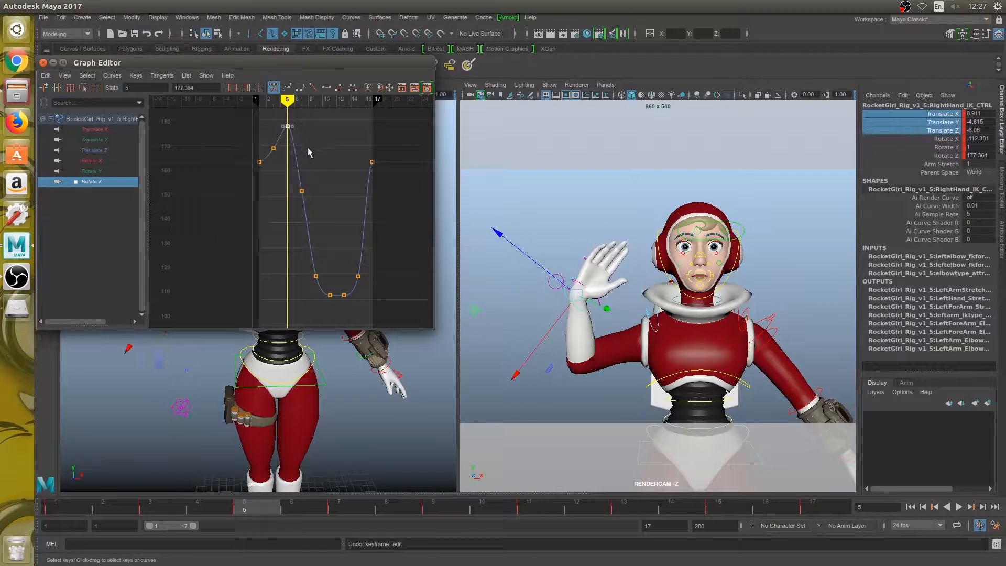
key("ctrl+z")
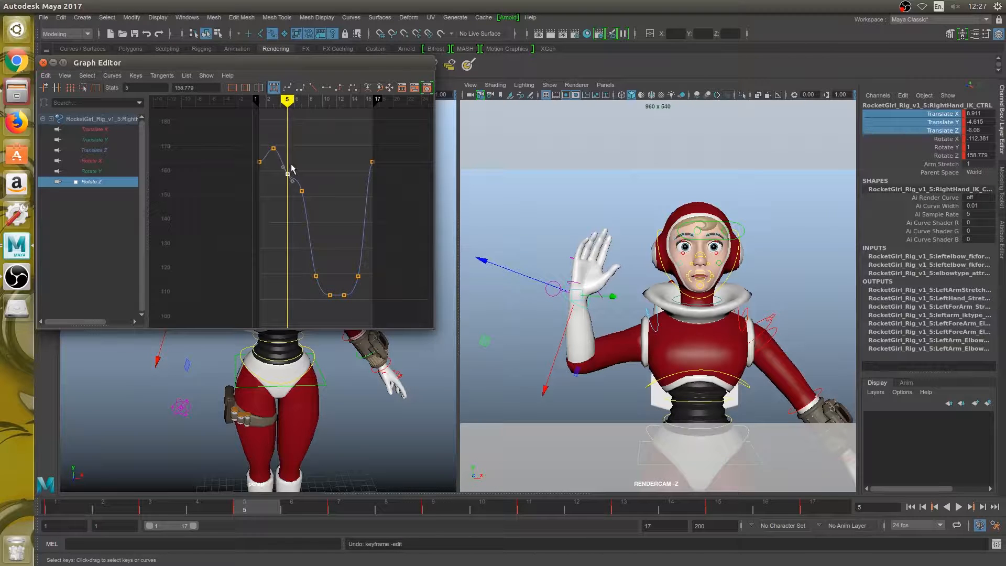
- Lower the Rotate Z key at frame 7 slightly and the one at frame 3 to about 166.6
left_click_drag(287, 100, 302, 103)
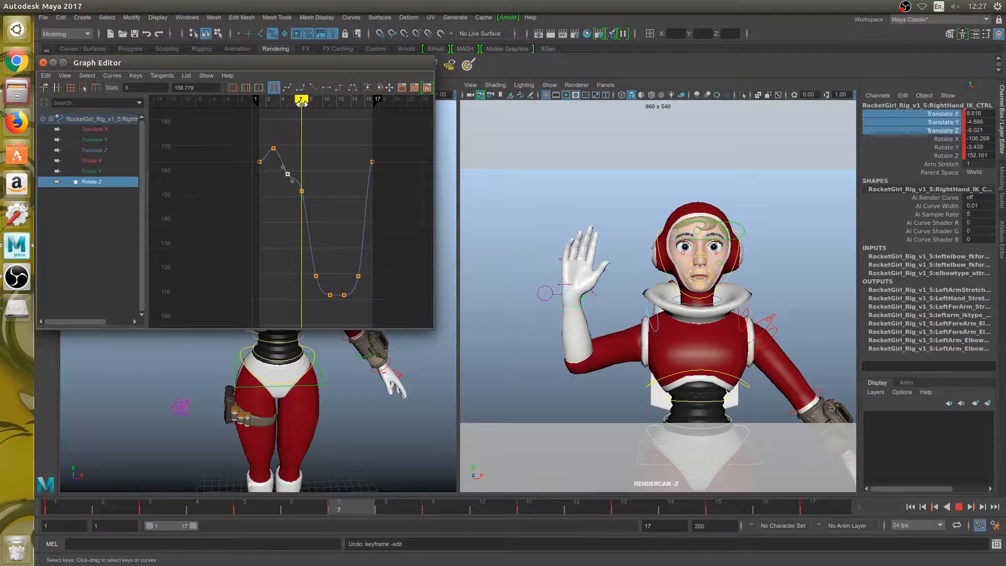
left_click(302, 192)
middle_click_drag(303, 192, 311, 211, "shift")
left_click_drag(302, 101, 273, 101)
left_click_drag(261, 136, 284, 155)
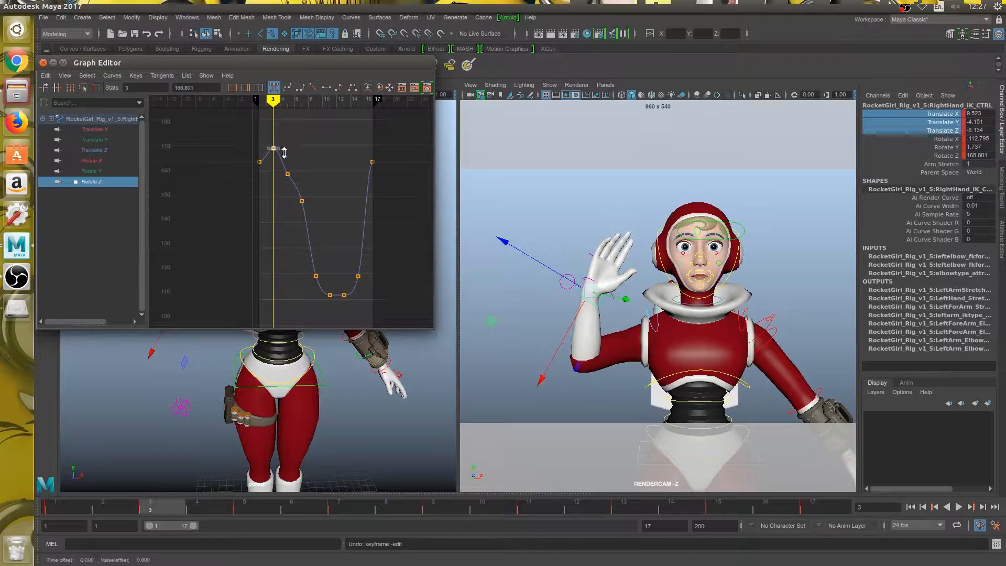
middle_click_drag(284, 155, 284, 158, "shift")
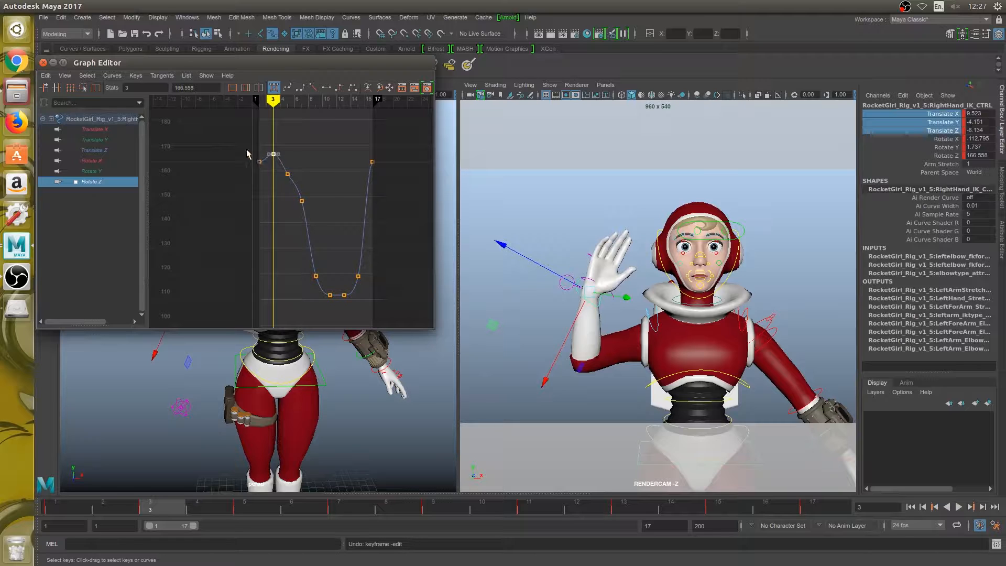
- Apply linear tangents to the Rotate Z keys at frames 1 and 17
left_click_drag(266, 186, 267, 187)
left_click_drag(341, 141, 377, 183, "shift")
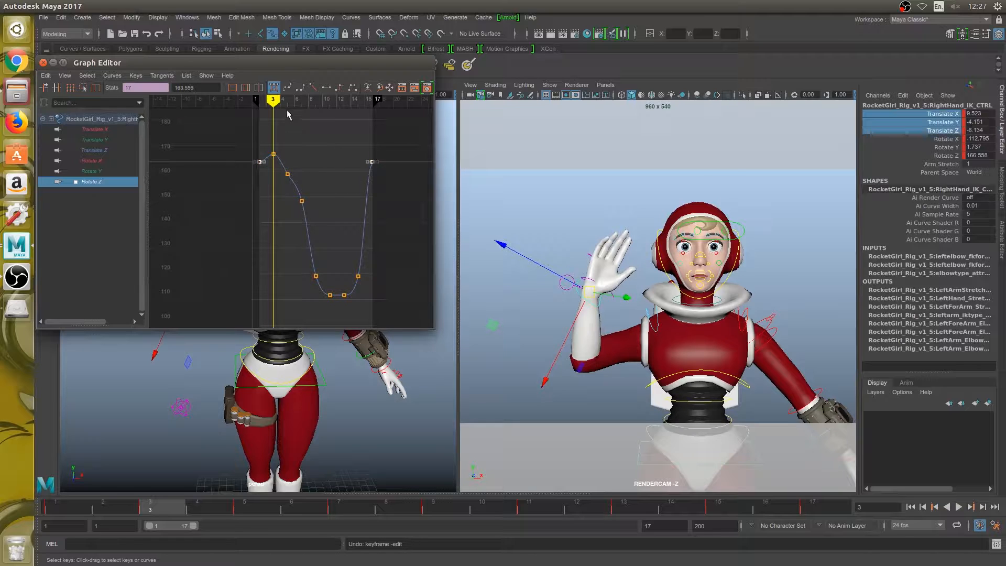
left_click(313, 90)
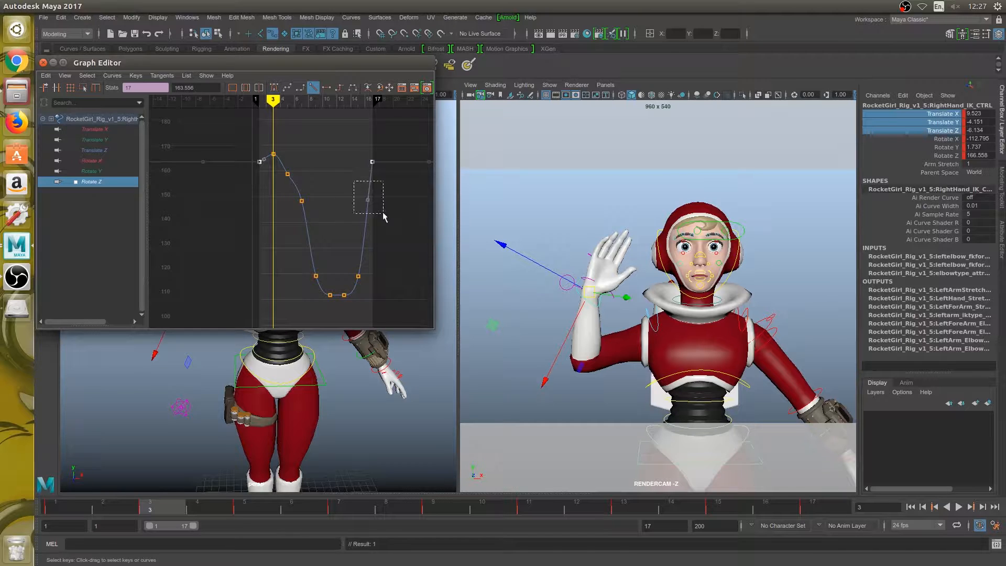
- Give the incoming tangent of the Rotate Z key at frame 17 a shallower slope and play the loop to check it
left_click_drag(383, 213, 382, 213)
middle_click_drag(369, 200, 362, 179)
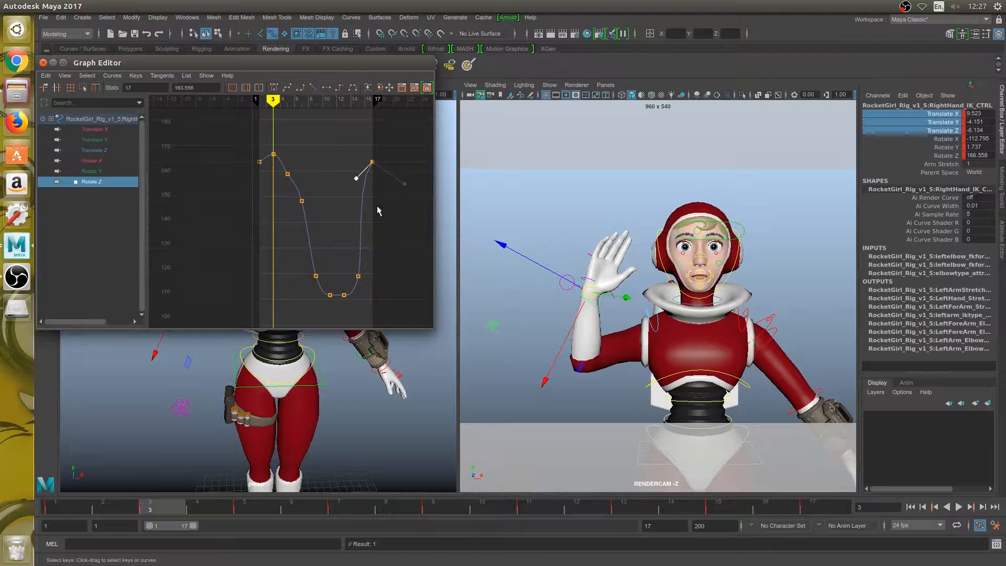
left_click(958, 507)
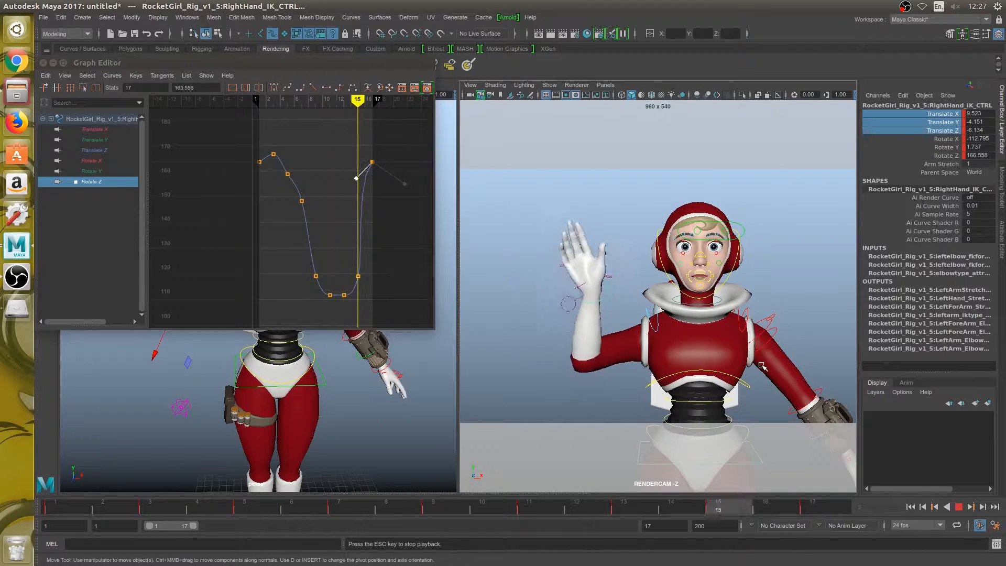
key("Escape")
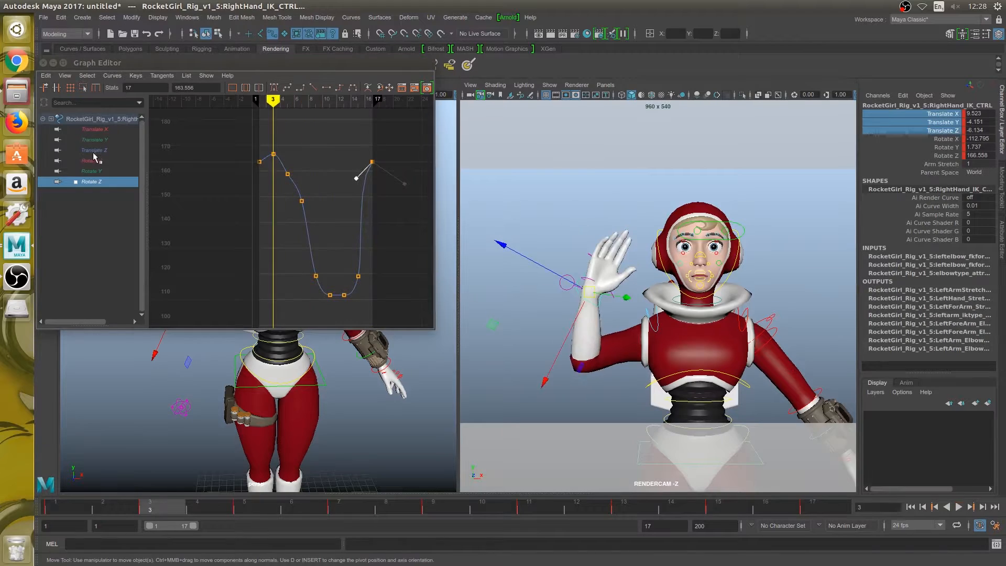
- Review the shapes of the hand control's Translate, Rotate X and Rotate Y curves
left_click(103, 131)
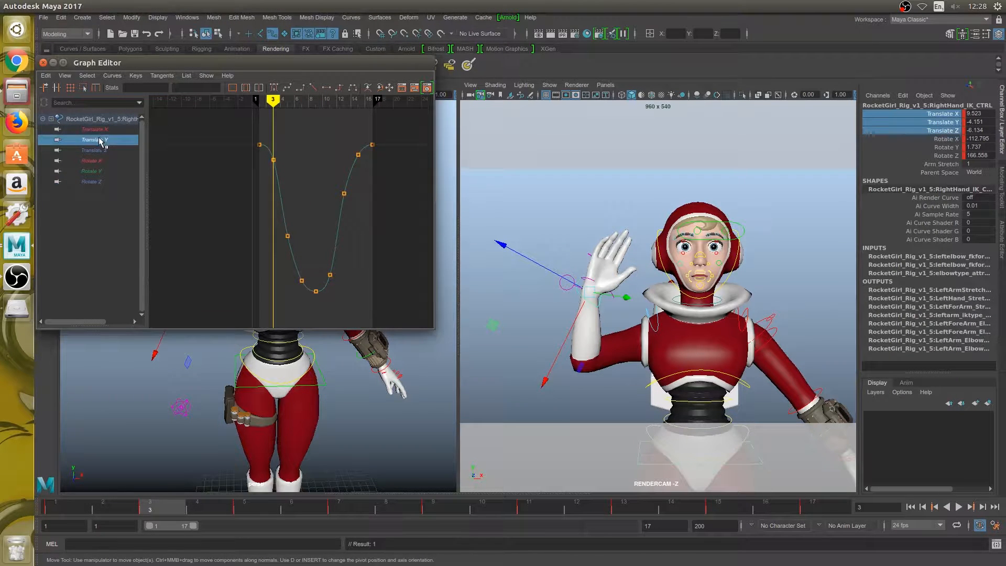
left_click(99, 151)
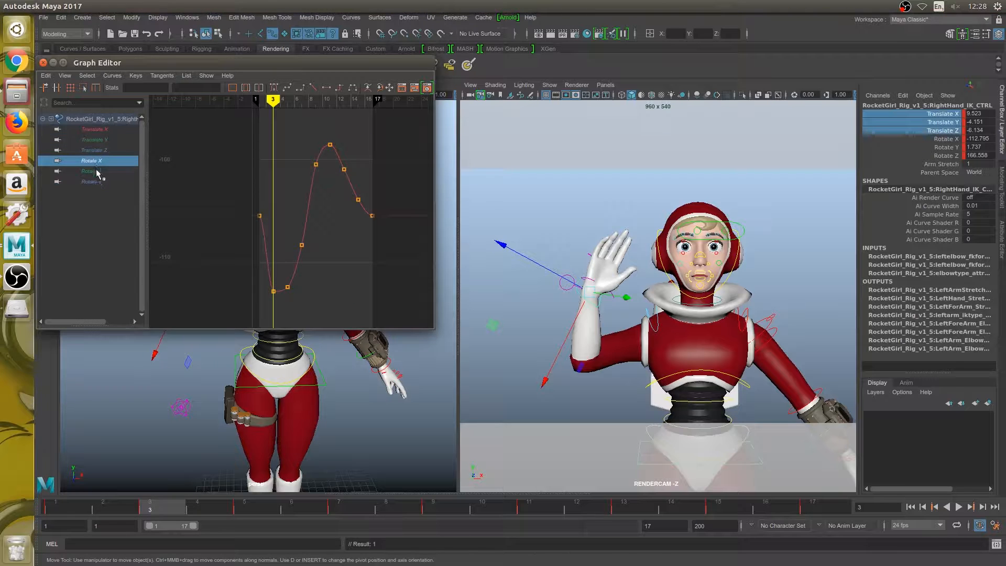
left_click(97, 172)
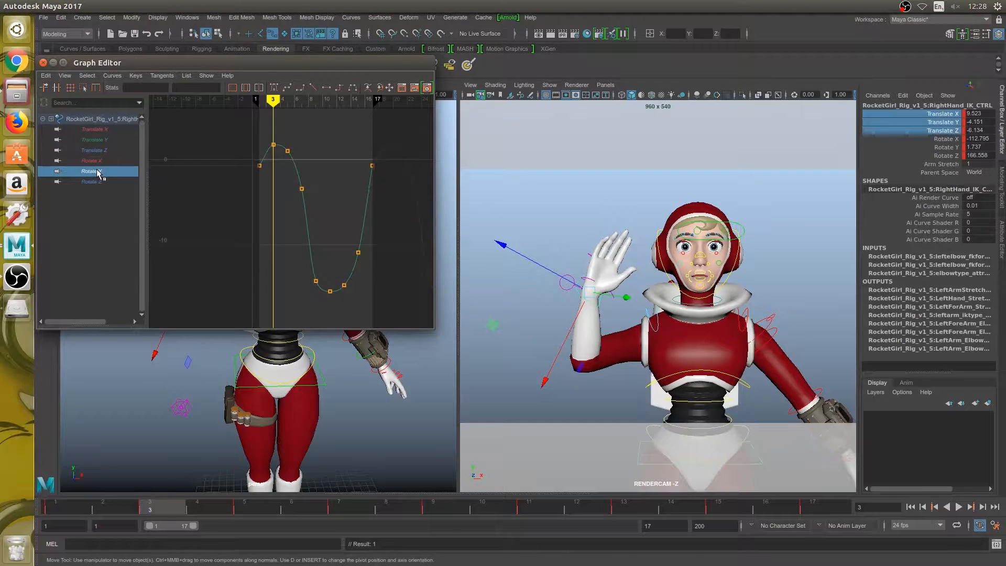
- Raise the Rotate Z key at frame 13 to about 112.7 and play the loop
left_click(96, 182)
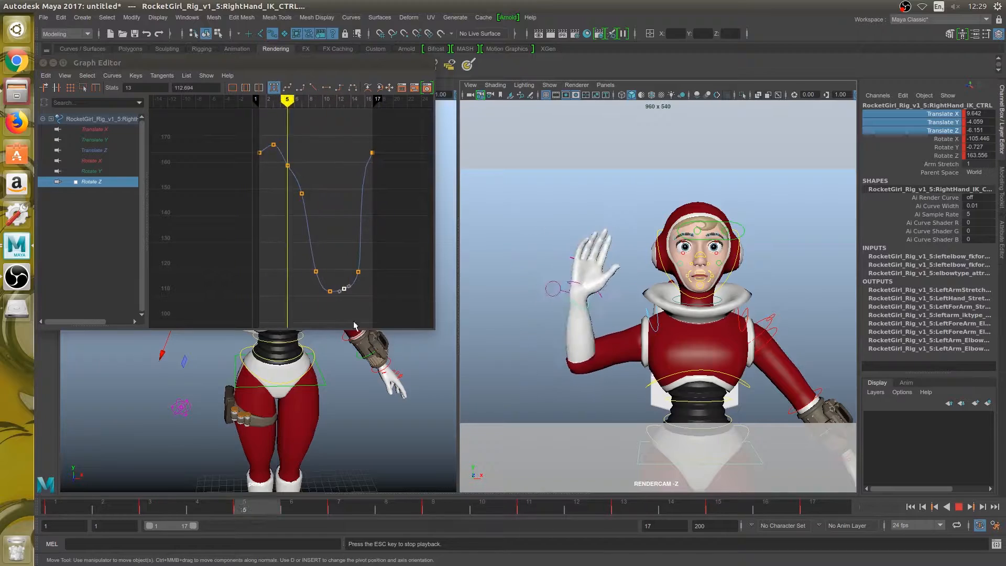
key("Escape")
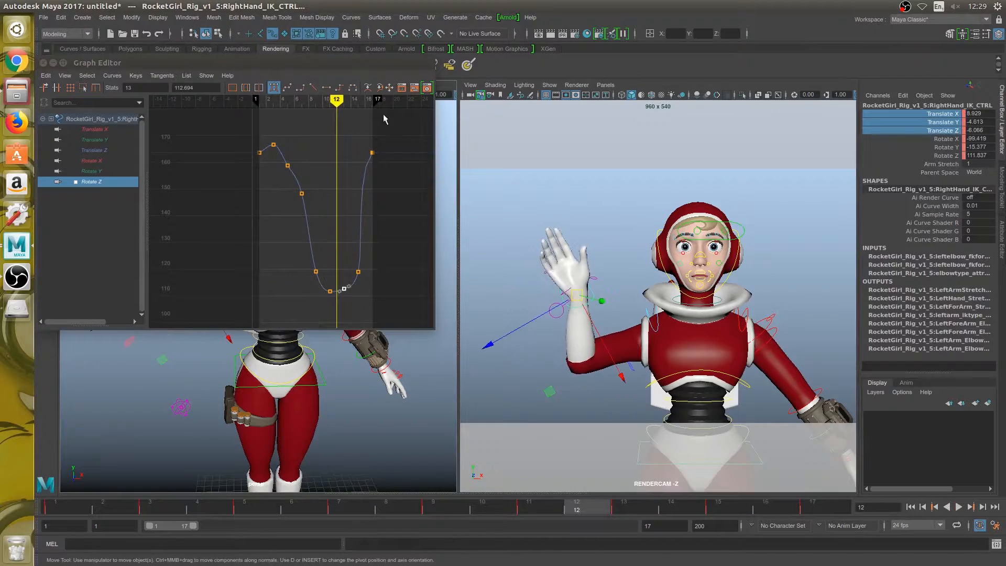
- Move the Graph Editor off the perspective view, deselect the hand control and examine the playing wave from the front and side
left_click_drag(347, 69, 797, 97)
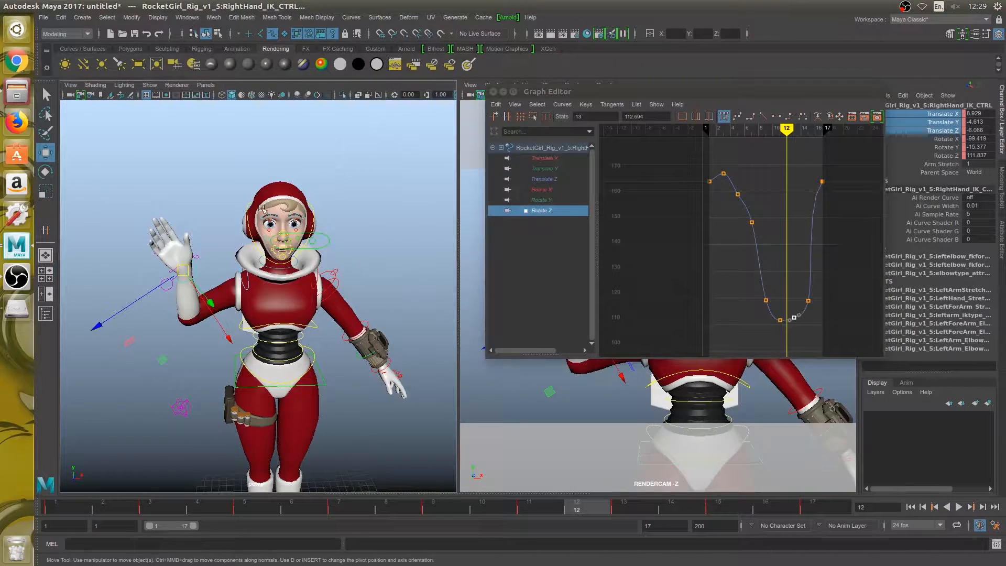
mouse_move(262, 209)
left_mouse_down("alt")
mouse_move(244, 232)
mouse_move(272, 224)
left_mouse_up("alt")
left_click(304, 199)
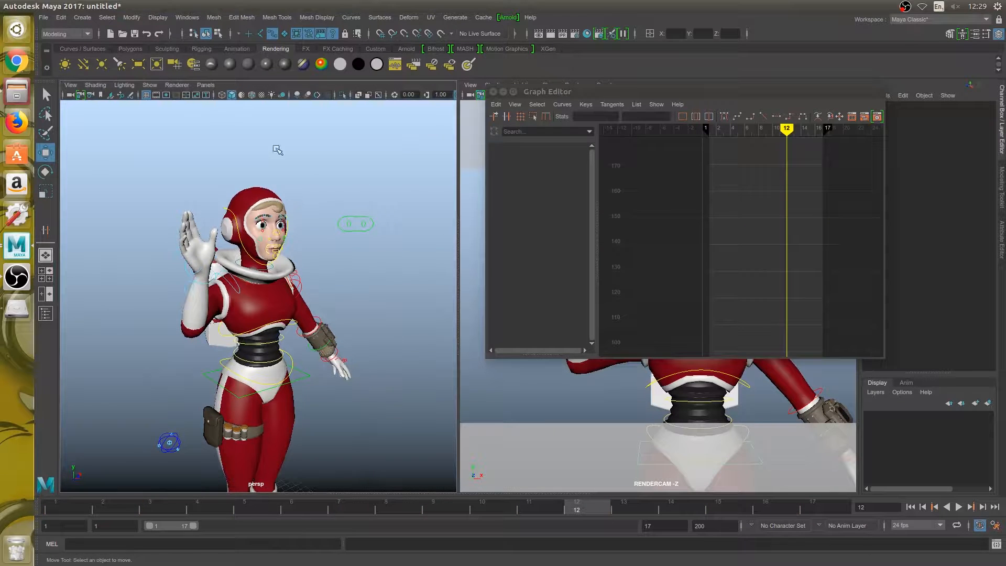
key("alt+v")
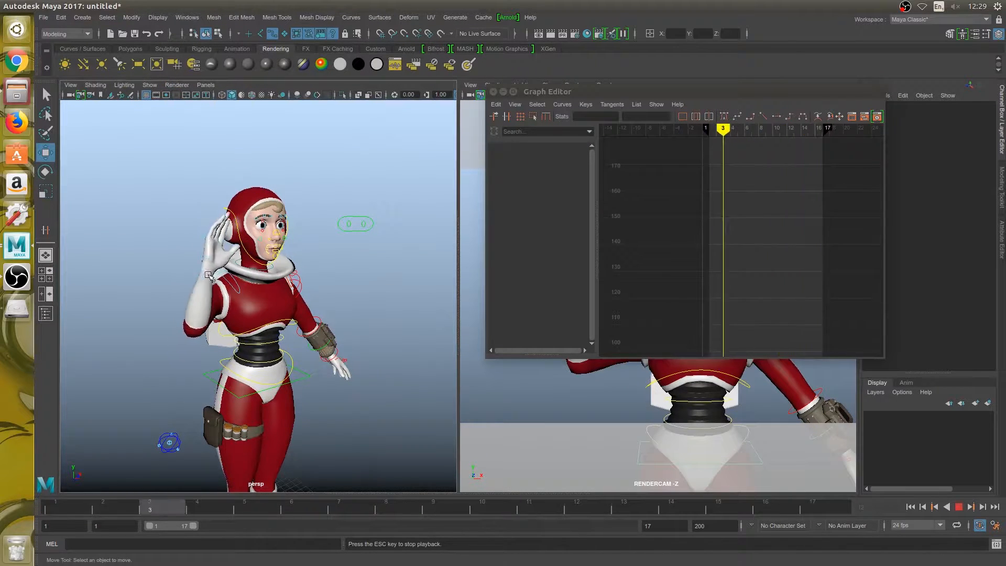
left_click_drag(246, 227, 281, 263, "alt")
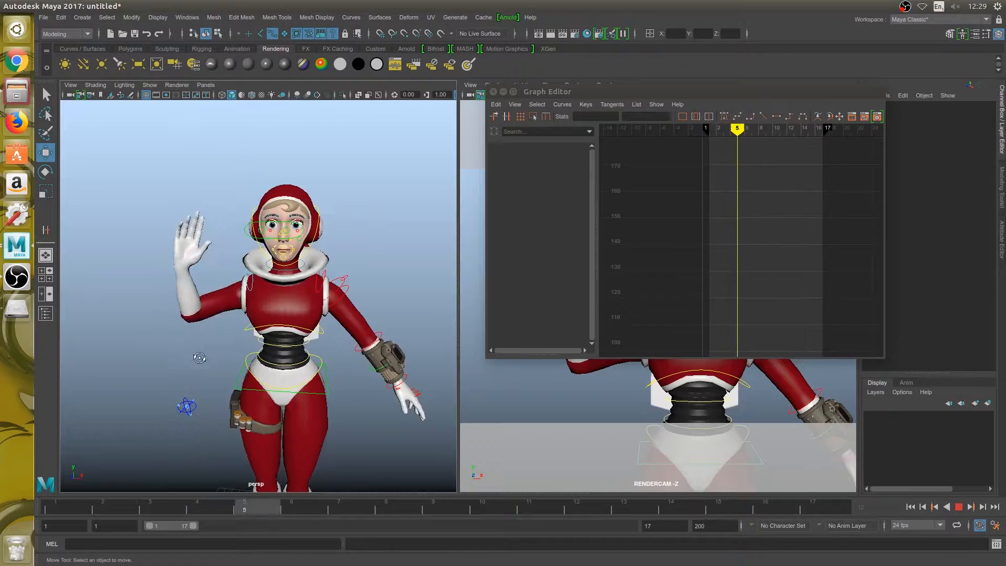
left_click_drag(285, 378, 225, 354, "alt")
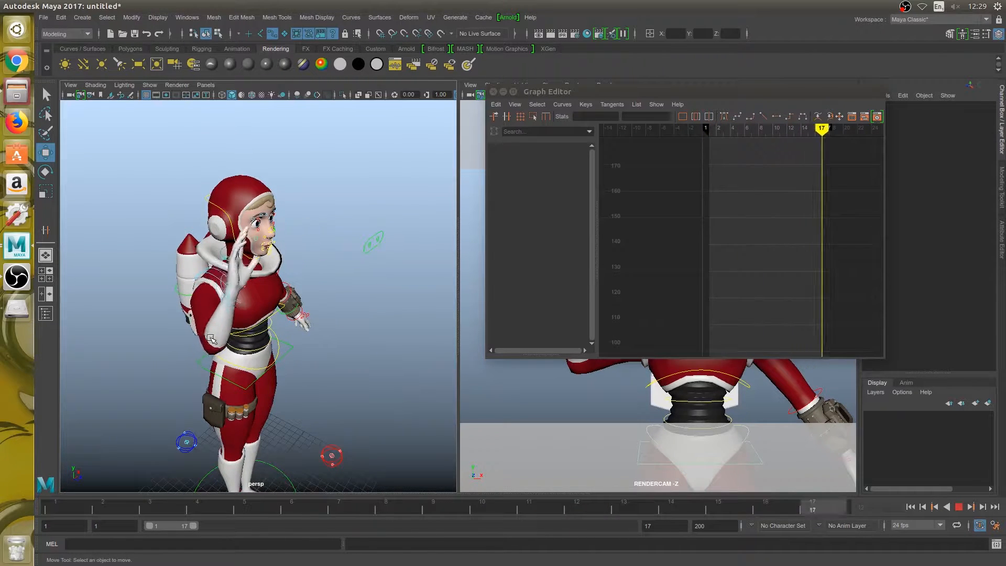
- Replay the wave from frame 1 in the side view and stop at frame 16 to examine the hand's rotation
key("alt+v")
left_click(52, 509)
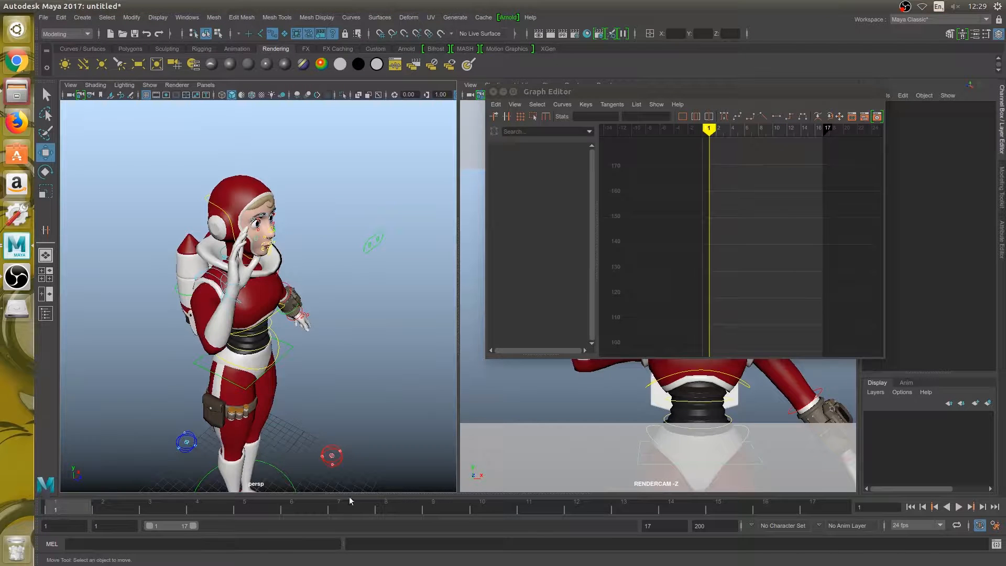
key("alt+v")
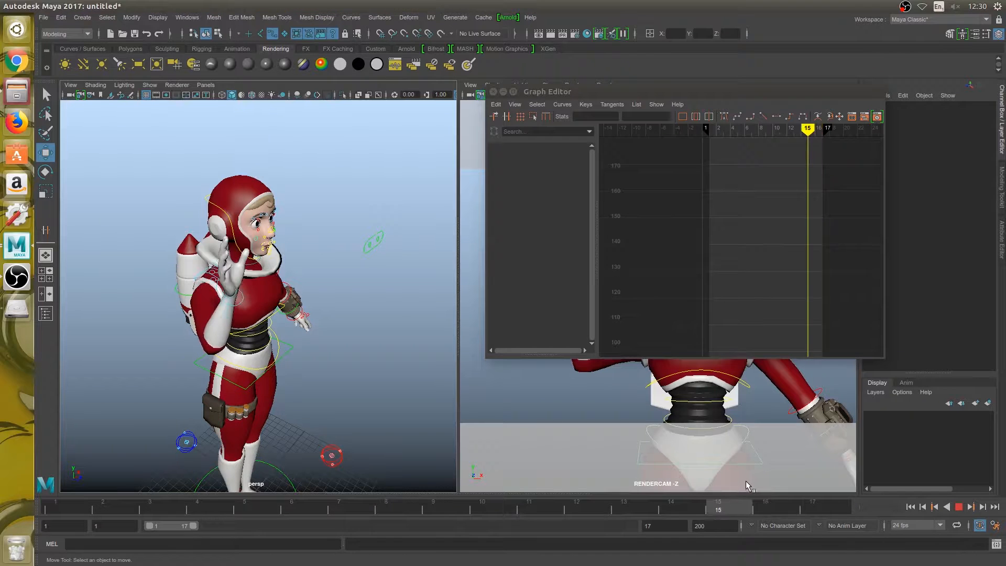
left_click(762, 505)
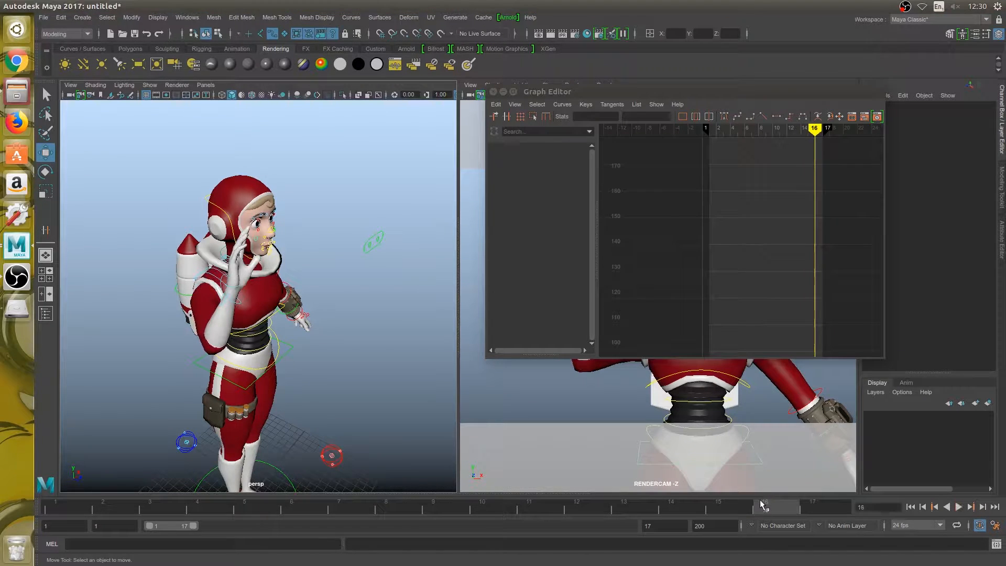
- Isolate the right hand control's Rotate Z curve and steepen the incoming tangent of its frame 17 key to smooth the rise from frame 15
left_click(235, 304)
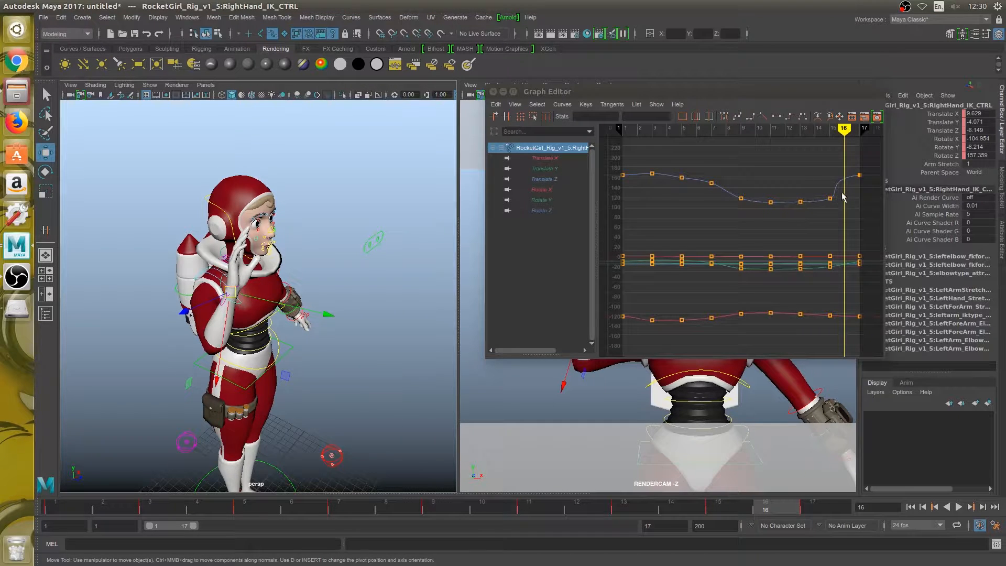
left_click_drag(820, 98, 761, 101)
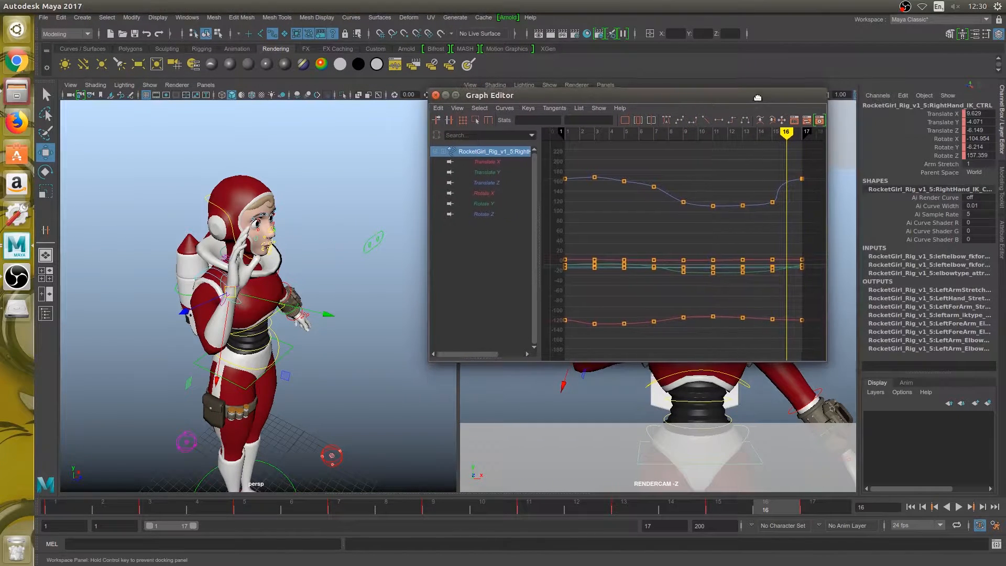
left_click_drag(482, 161, 483, 217)
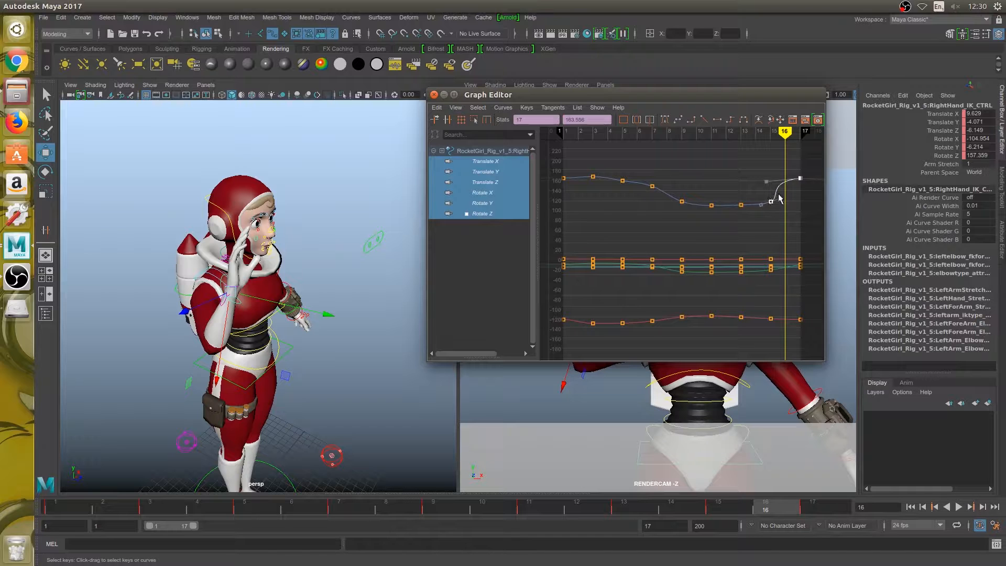
mouse_move(785, 133)
left_mouse_down()
mouse_move(776, 136)
mouse_move(799, 137)
mouse_move(779, 139)
mouse_move(788, 147)
left_mouse_up()
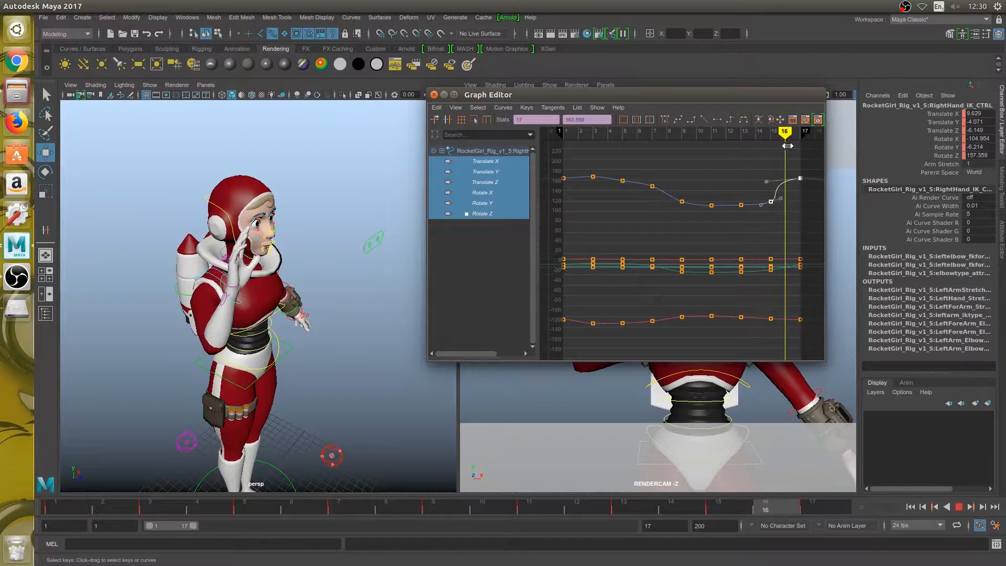
left_click(481, 214)
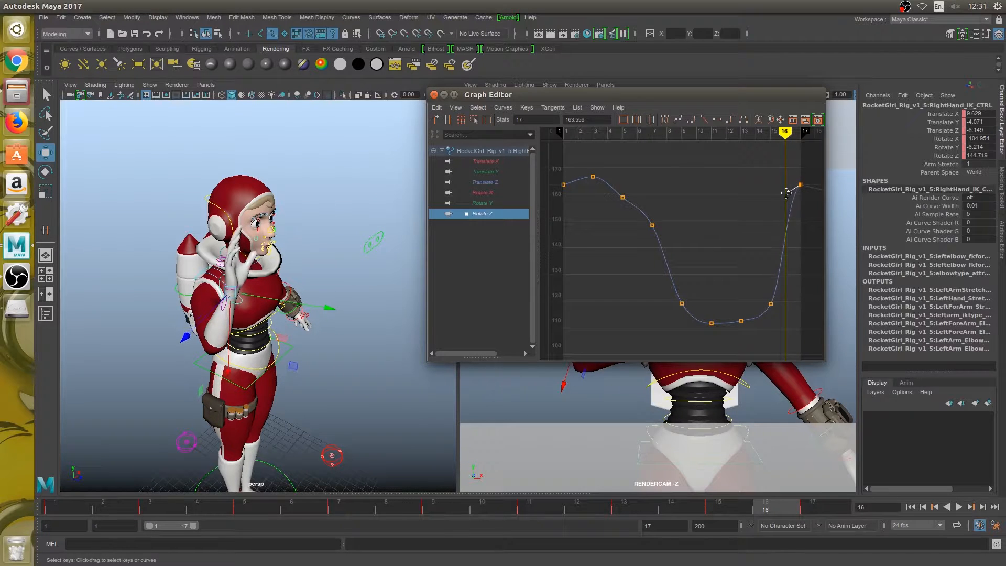
- Play the loop in the side view to check the hand's rotation around frames 15 to 17, and stop it
left_click(771, 511)
key("alt+v")
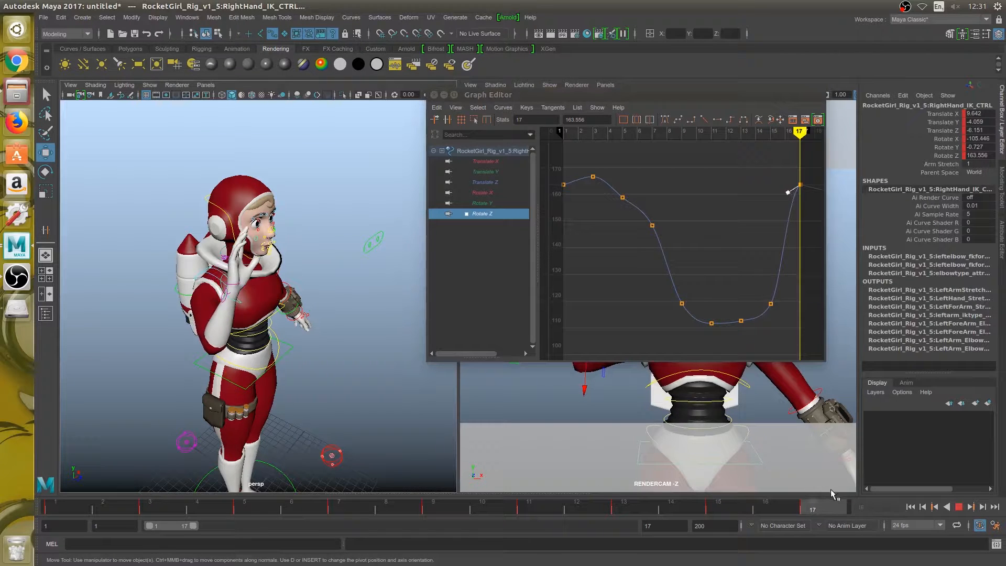
left_click(965, 508)
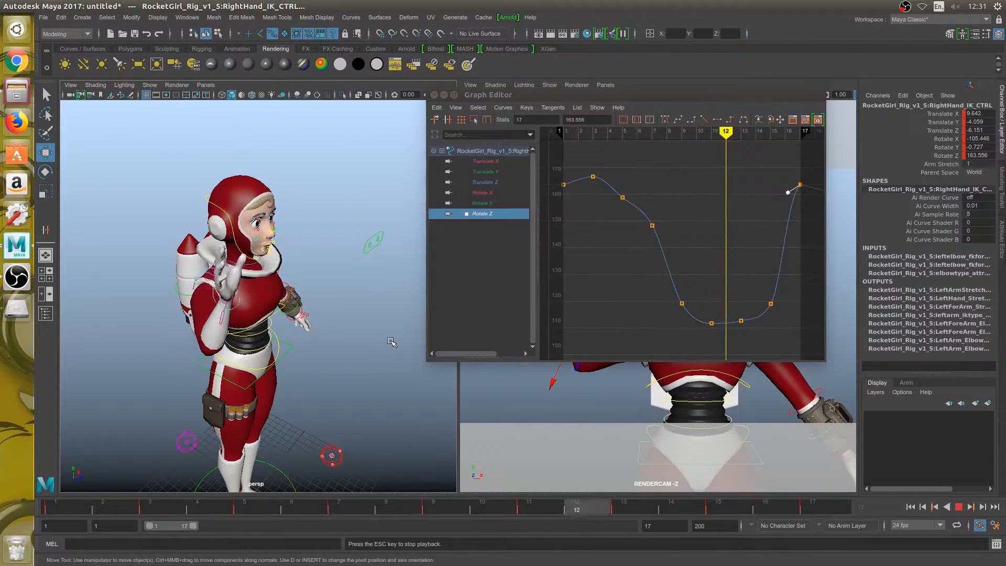
key("Escape")
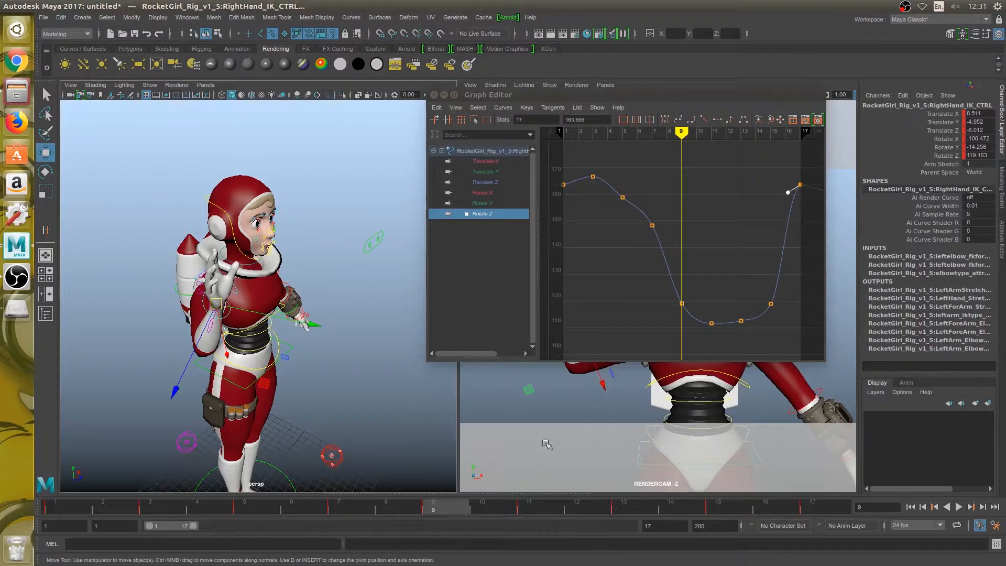
- Compare the Rotate Y and Rotate X curves, and raise the Rotate Z key at frame 15 to about 128
left_click(482, 203)
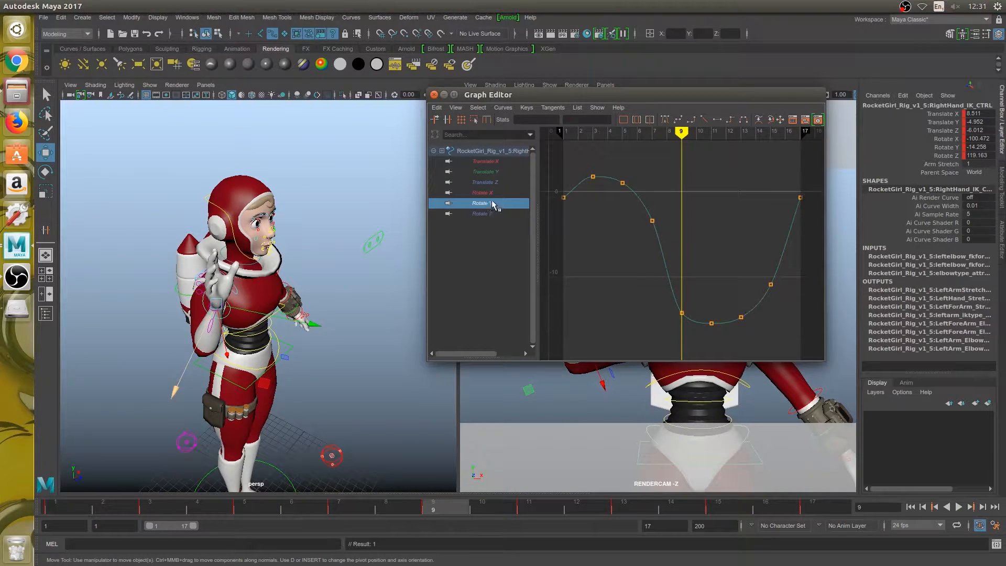
left_click(482, 213)
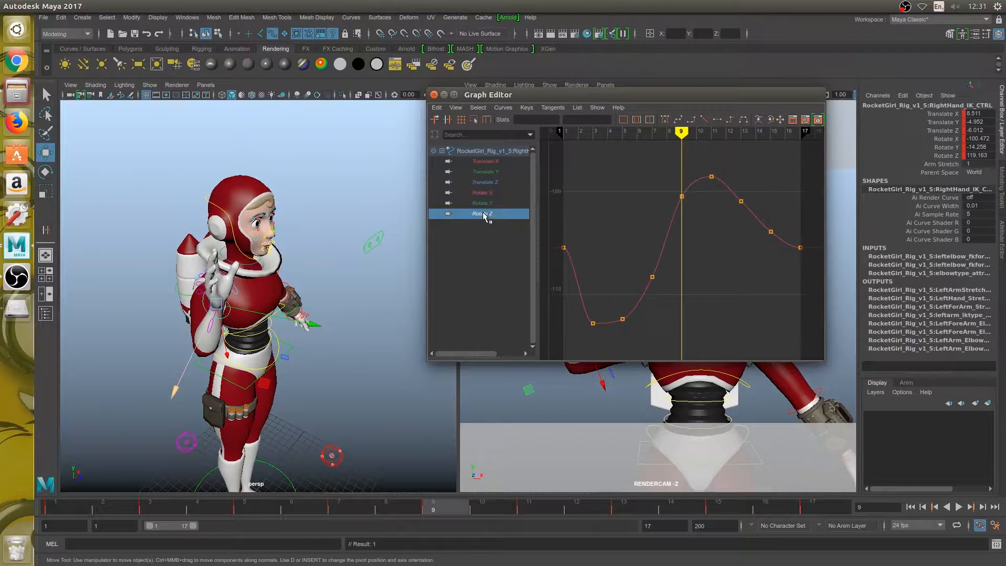
mouse_move(680, 137)
left_mouse_down()
mouse_move(804, 166)
mouse_move(769, 172)
left_mouse_up()
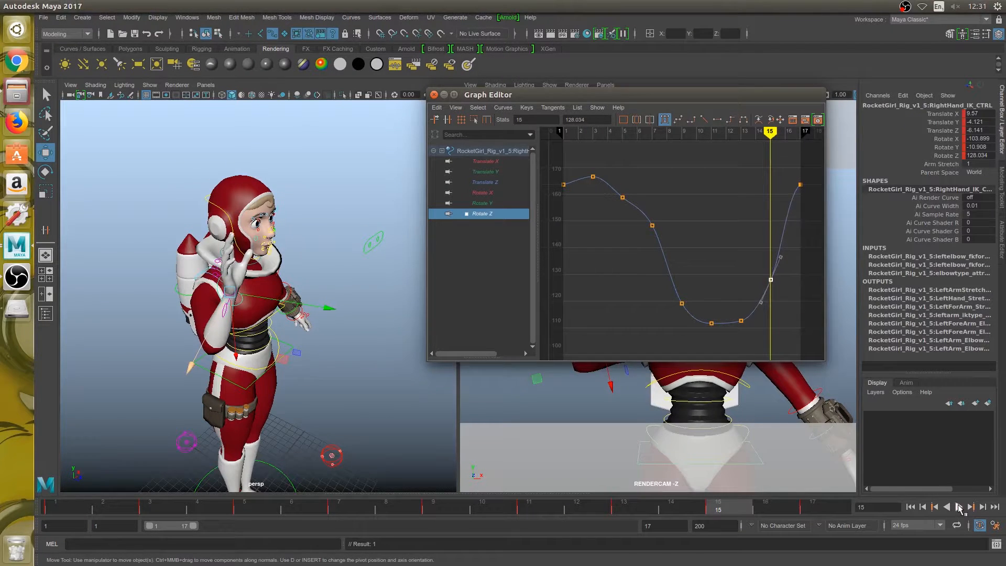
- Play the wave and examine the hand's motion in the perspective view from several angles, ending at the character's front
left_click(959, 508)
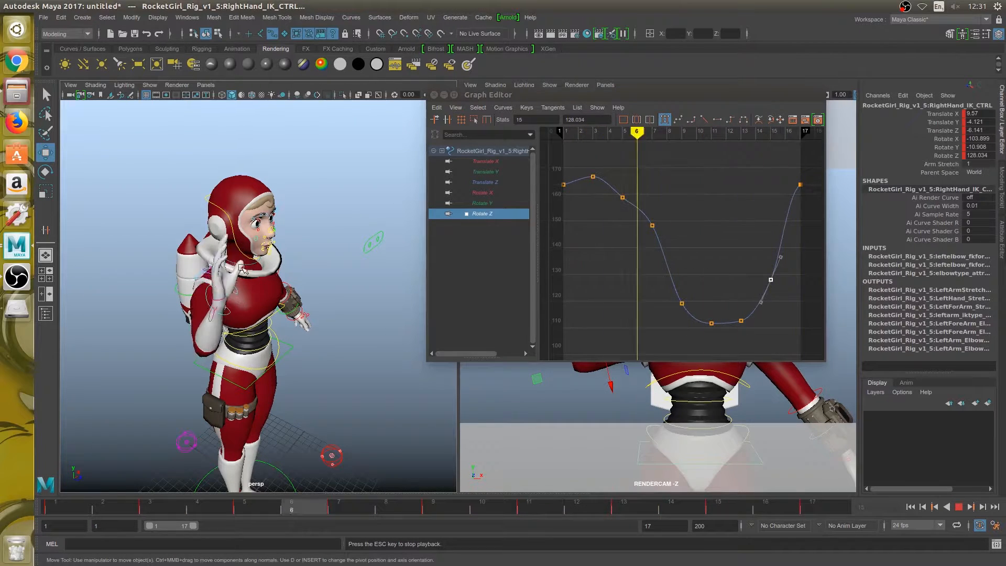
left_click_drag(348, 330, 241, 329, "alt")
left_click_drag(306, 347, 200, 322, "alt")
left_click_drag(357, 321, 229, 330, "alt")
left_click_drag(335, 334, 265, 332, "alt")
left_click_drag(313, 373, 283, 350, "alt")
left_click_drag(406, 359, 296, 361, "alt")
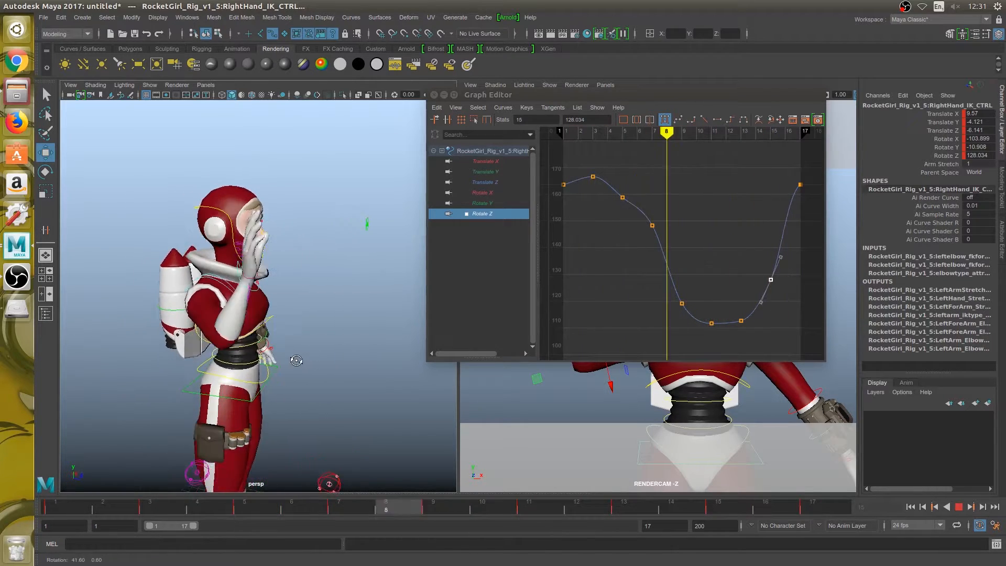
left_click_drag(390, 352, 286, 348, "alt")
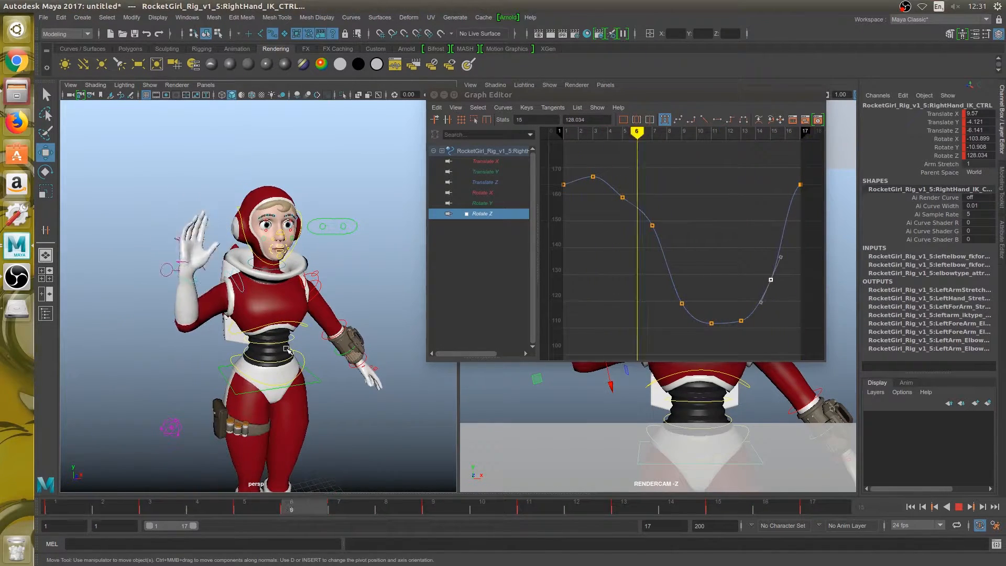
- Move the Graph Editor off the render camera view, deselect the hand control and play the wave from frame 1 through RENDERCAM
left_click_drag(635, 96, 298, 121)
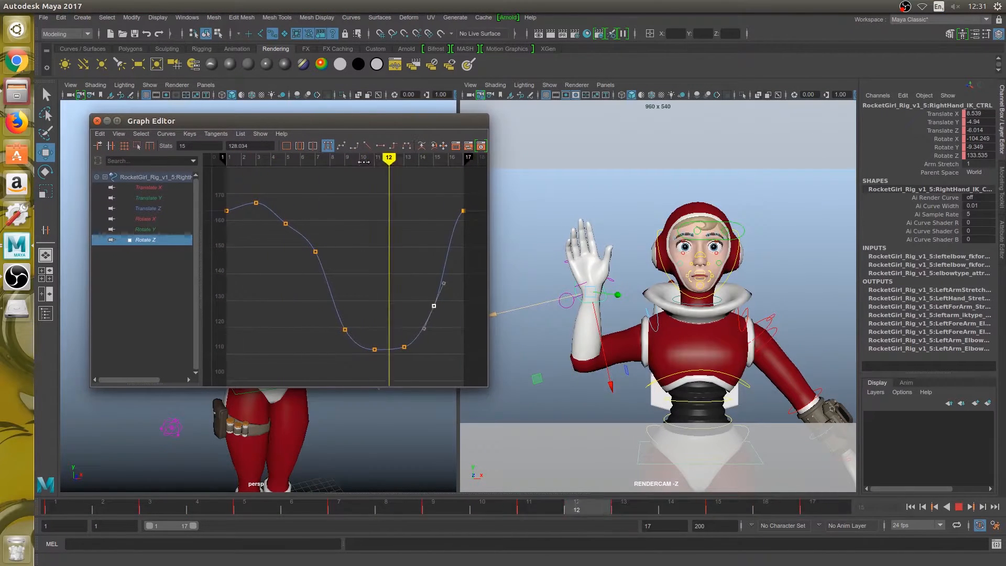
key("space")
key("Escape")
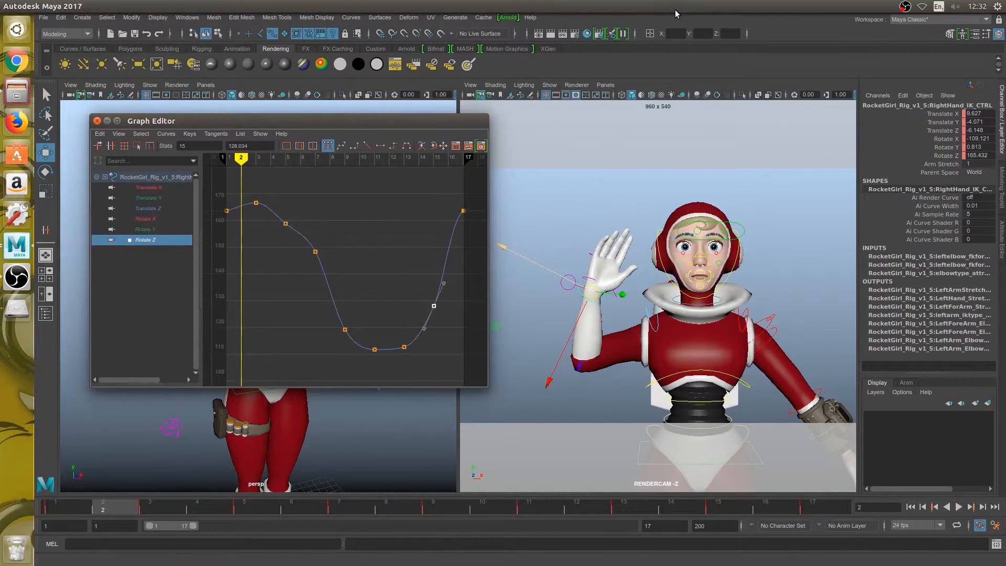
left_click(680, 188)
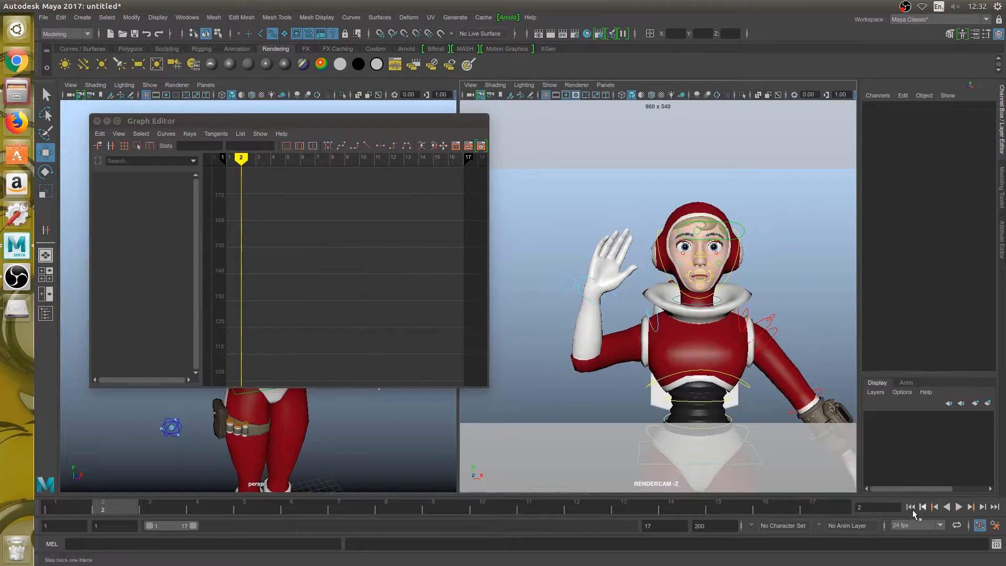
left_click(962, 507)
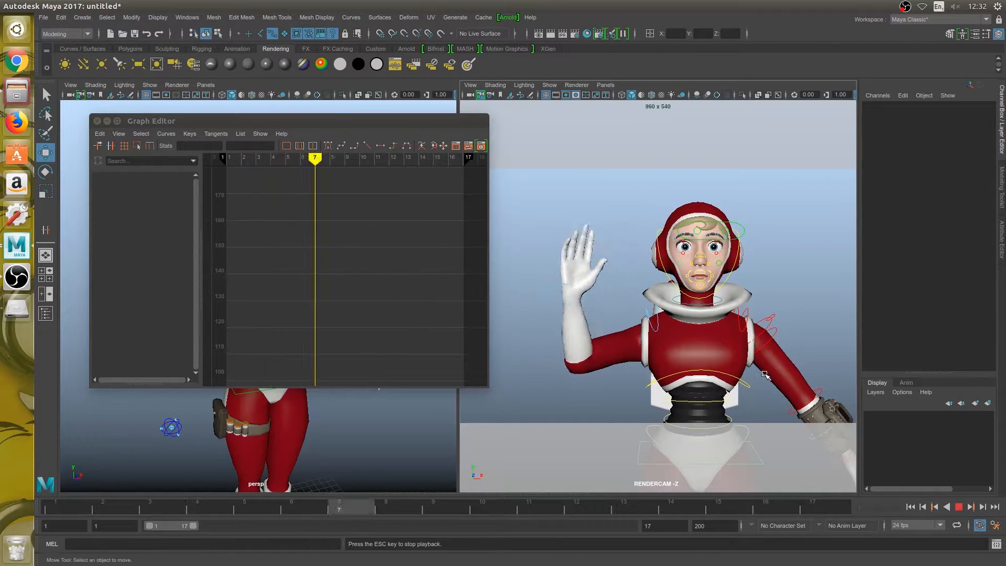